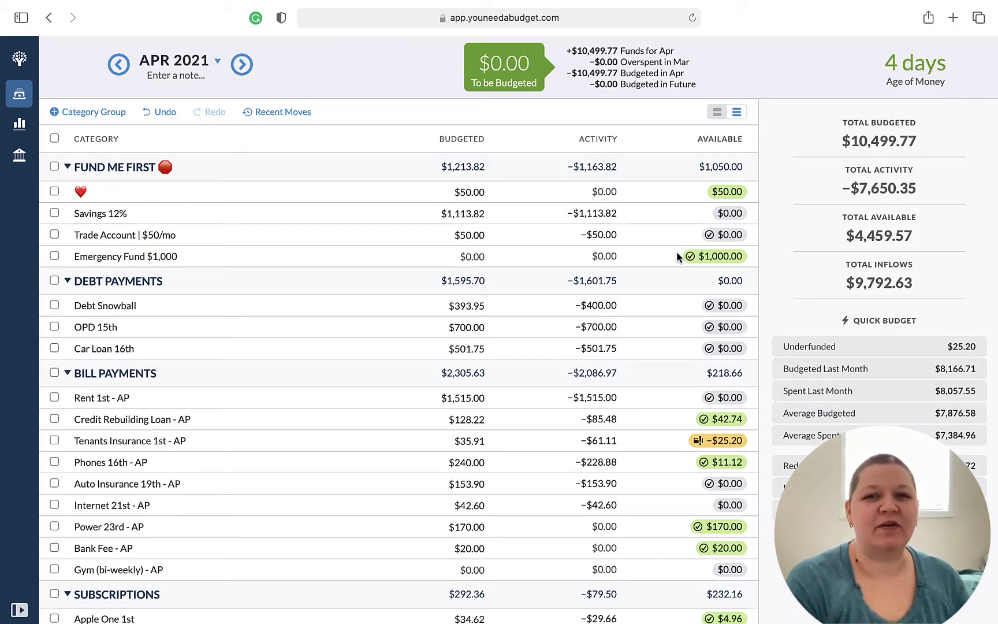
Expand the 100 ENVELOPE CHALLENGE group and scroll through envelopes 01–100 and back up.
{"action": "scroll", "coordinate": [415, 340], "scroll_direction": "down", "scroll_amount": 10}
{"action": "scroll", "coordinate": [414, 340], "scroll_direction": "down", "scroll_amount": 15}
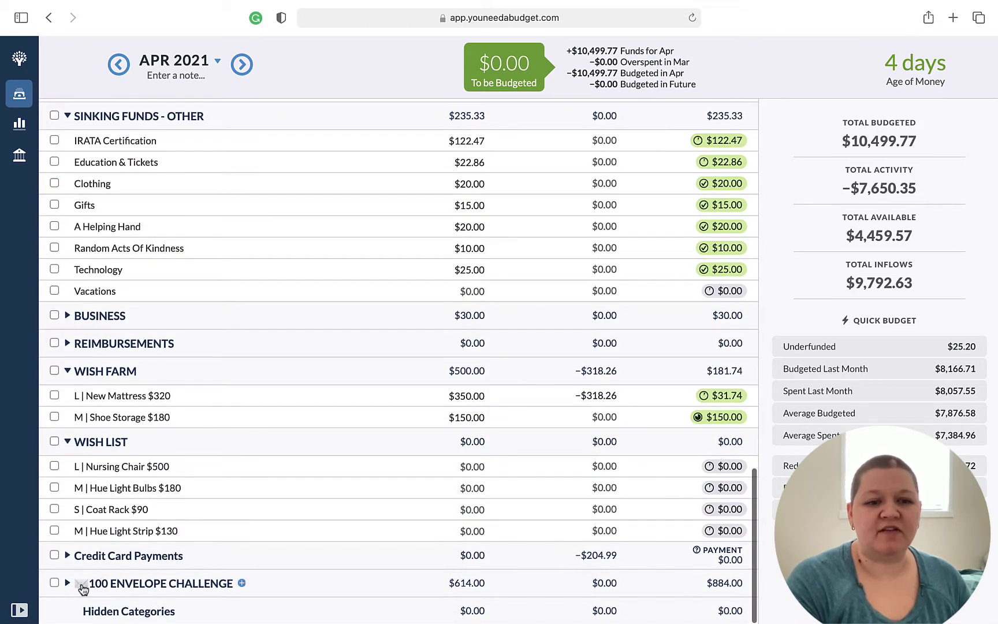
{"action": "left_click", "coordinate": [67, 583]}
{"action": "scroll", "coordinate": [164, 586], "scroll_direction": "down", "scroll_amount": 7}
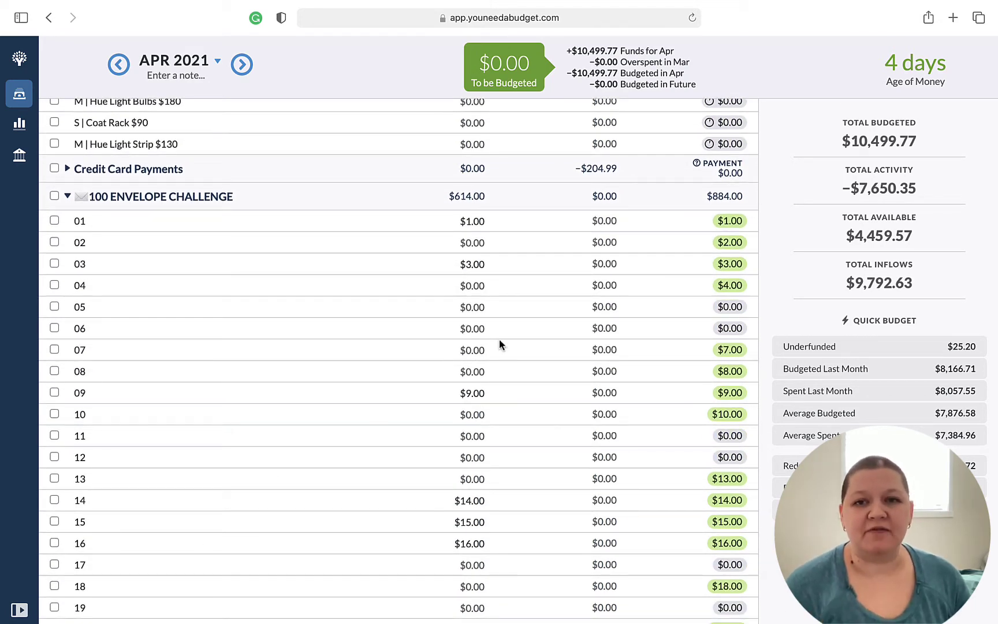
{"action": "scroll", "coordinate": [500, 340], "scroll_direction": "down", "scroll_amount": 3}
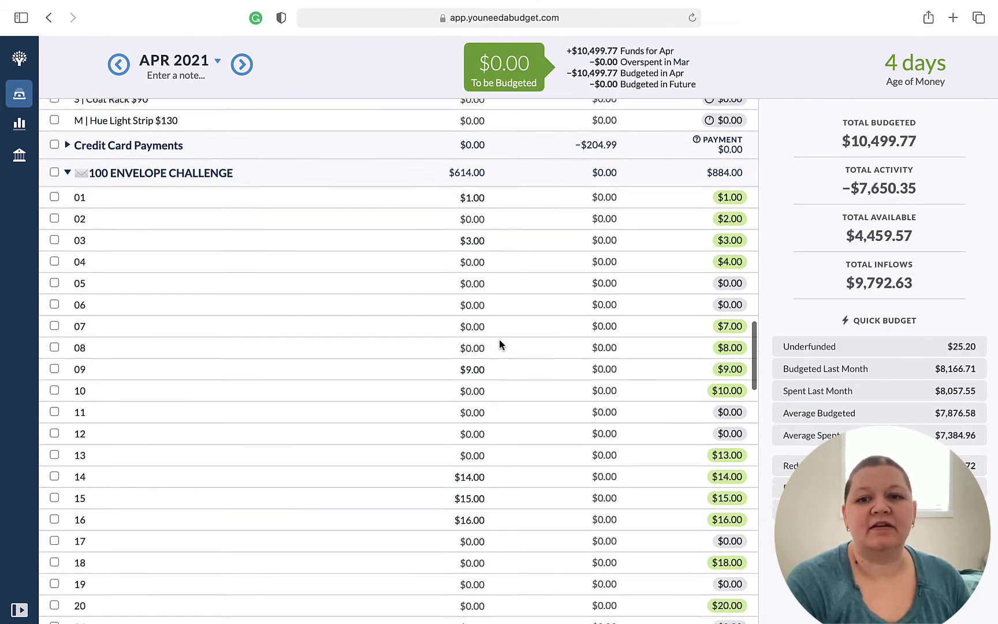
{"action": "scroll", "coordinate": [500, 344], "scroll_direction": "down", "scroll_amount": 11}
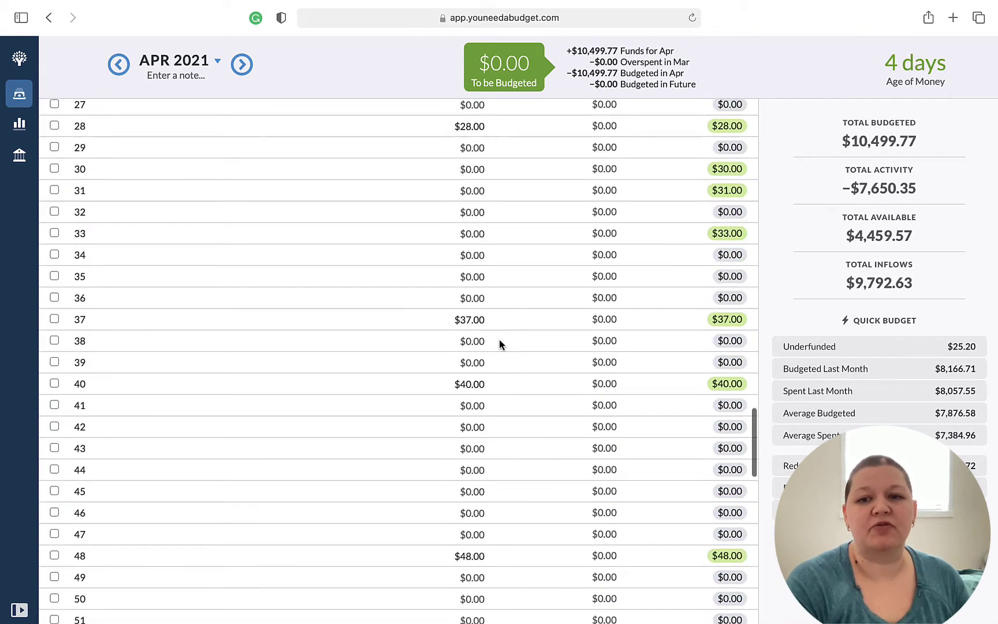
{"action": "scroll", "coordinate": [499, 344], "scroll_direction": "down", "scroll_amount": 16}
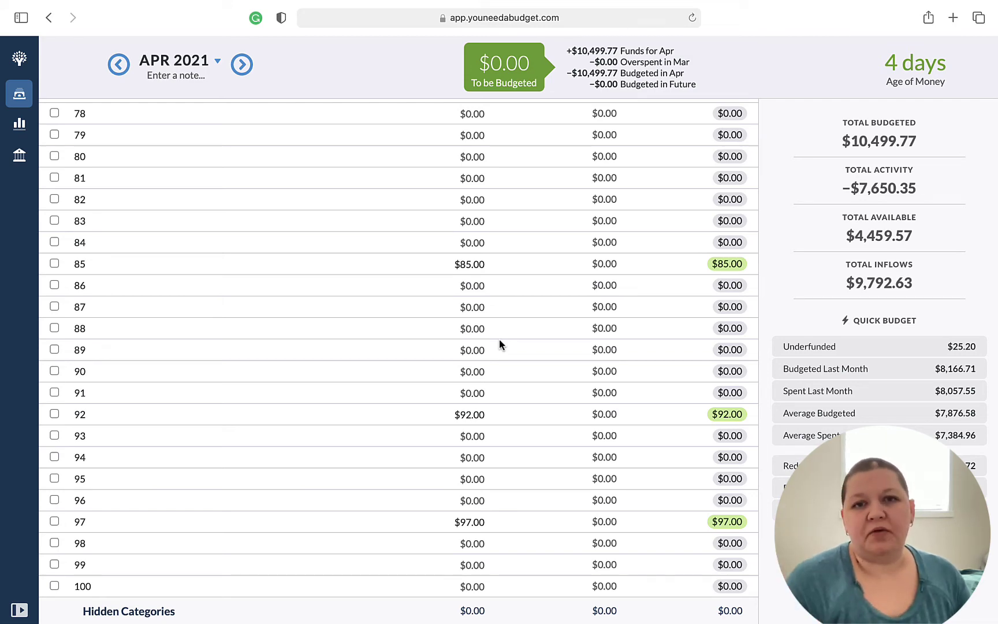
{"action": "scroll", "coordinate": [500, 342], "scroll_direction": "up", "scroll_amount": 10}
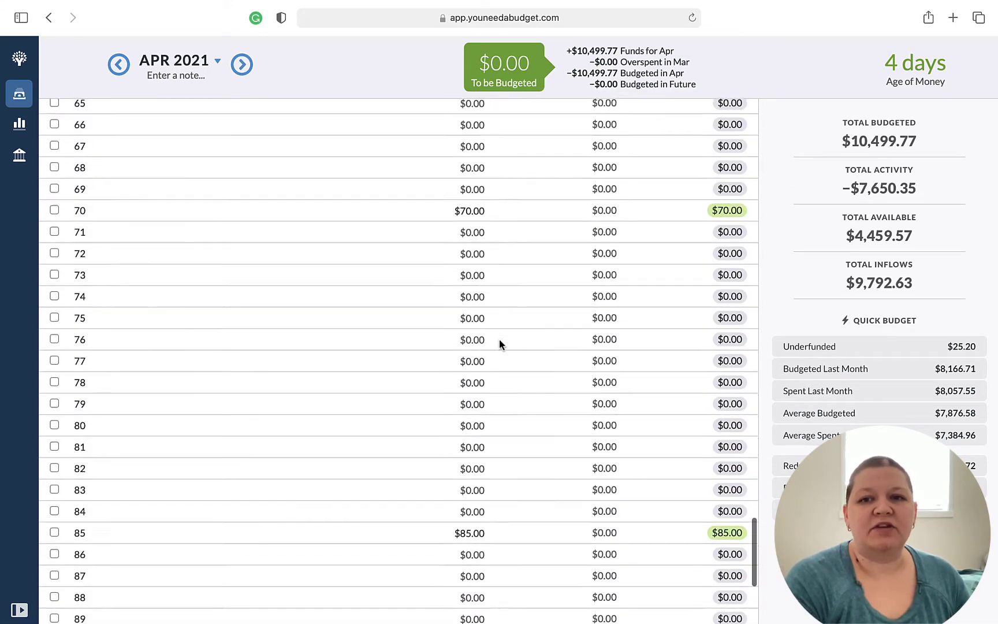
{"action": "scroll", "coordinate": [499, 343], "scroll_direction": "up", "scroll_amount": 18}
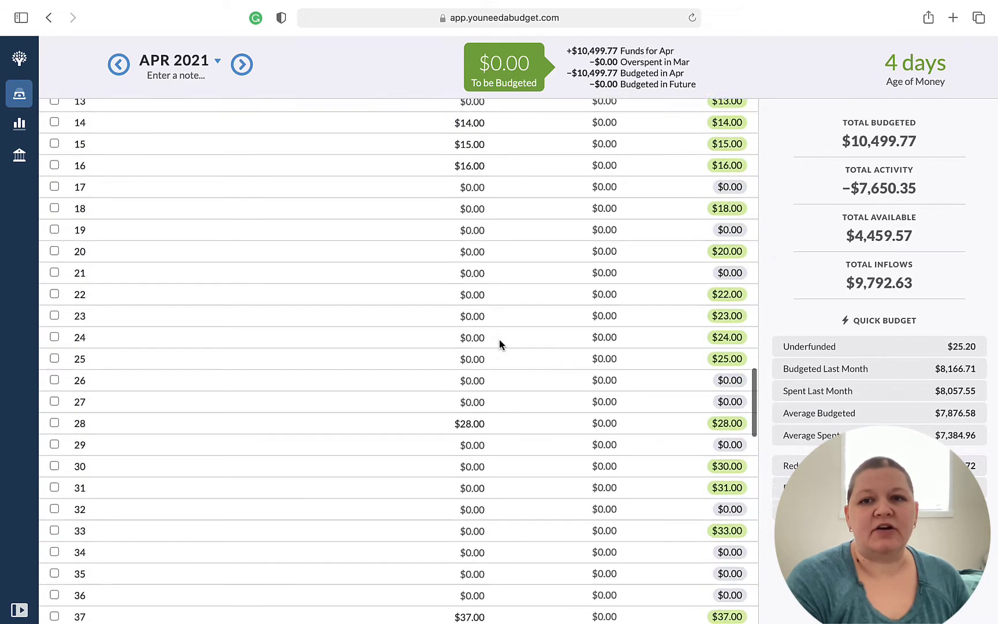
{"action": "scroll", "coordinate": [500, 343], "scroll_direction": "up", "scroll_amount": 10}
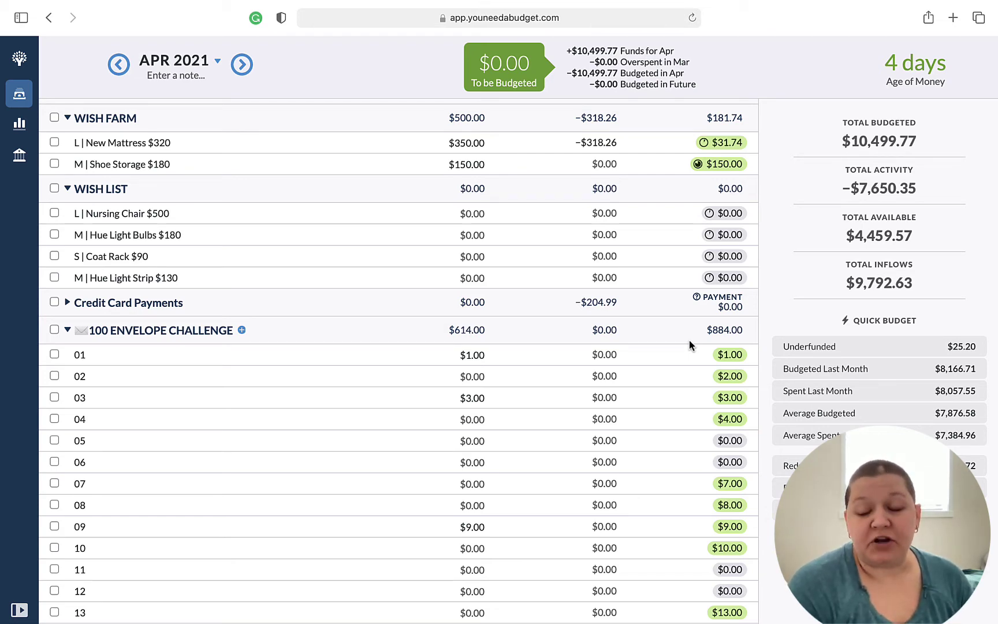
{"action": "scroll", "coordinate": [689, 341], "scroll_direction": "up", "scroll_amount": 20}
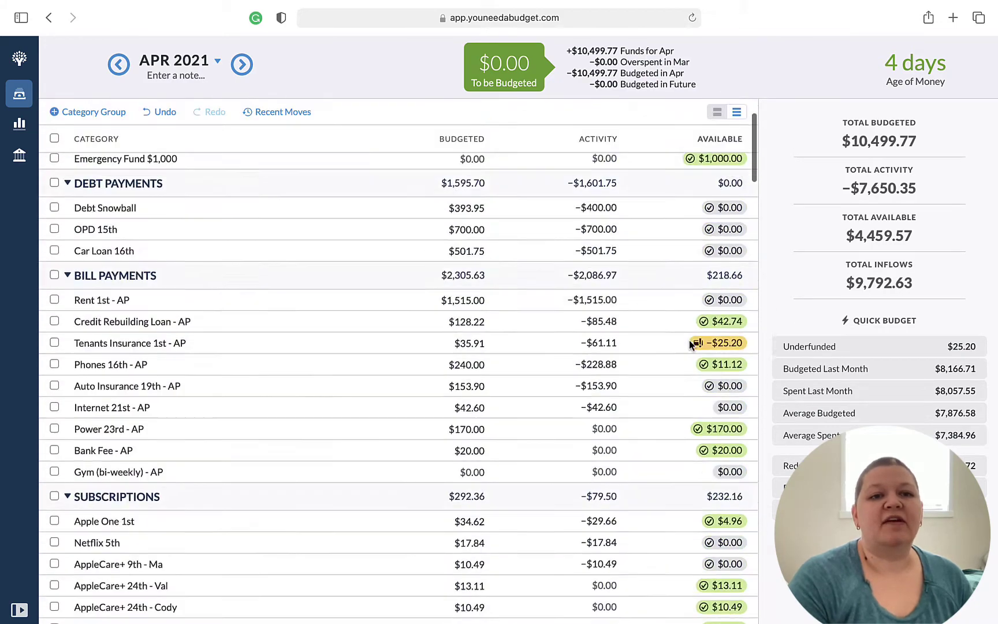
Create an Investing category in Fund Me First and drag it just below Savings 12%.
{"action": "left_click", "coordinate": [182, 168]}
{"action": "type", "text": "Investing"}
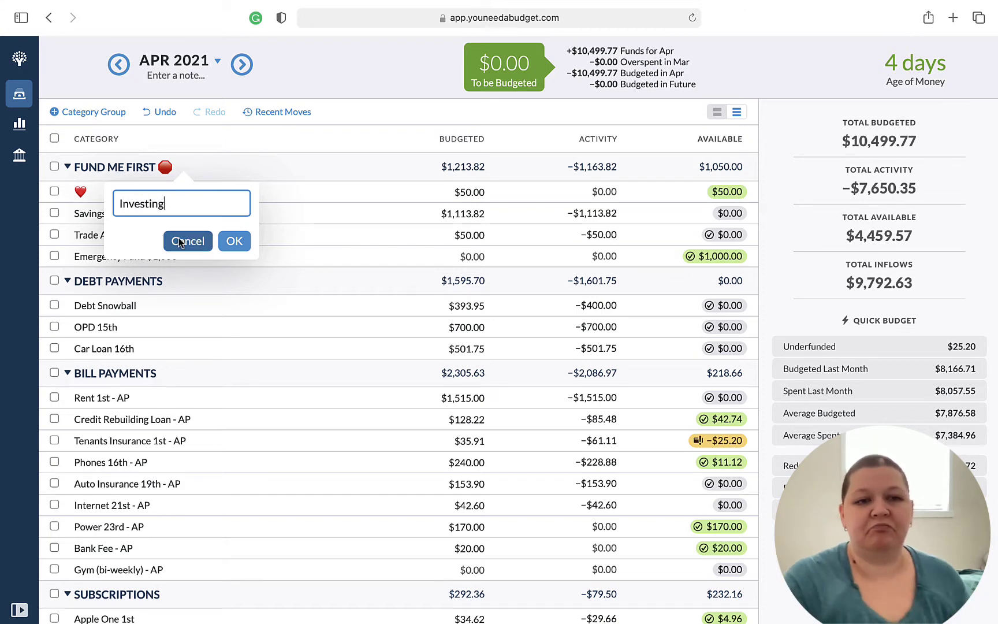
{"action": "left_click", "coordinate": [235, 242]}
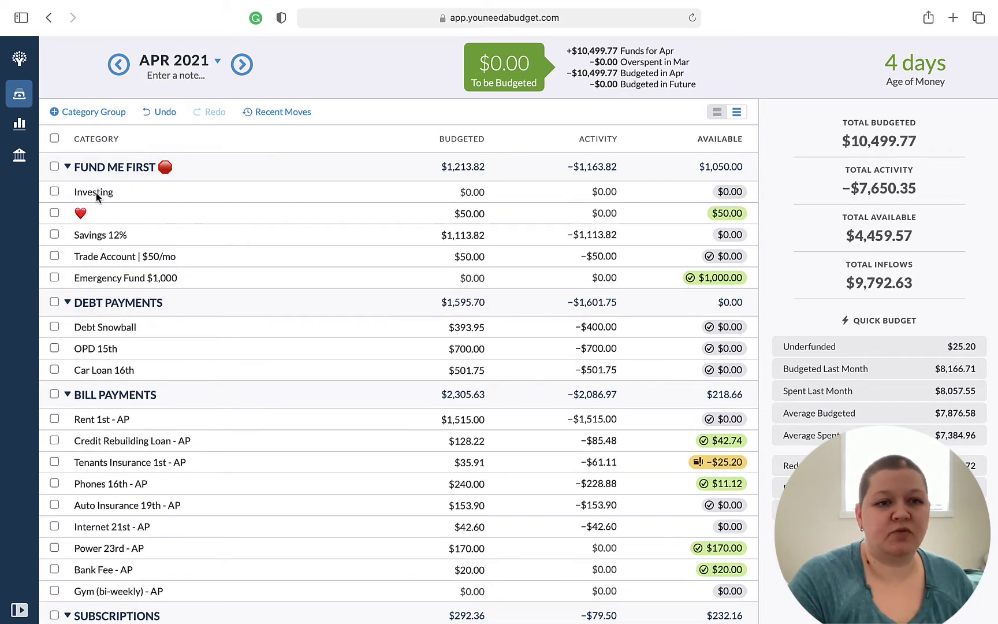
{"action": "left_click_drag", "start_coordinate": [96, 195], "coordinate": [104, 261]}
{"action": "scroll", "coordinate": [205, 286], "scroll_direction": "down", "scroll_amount": 15}
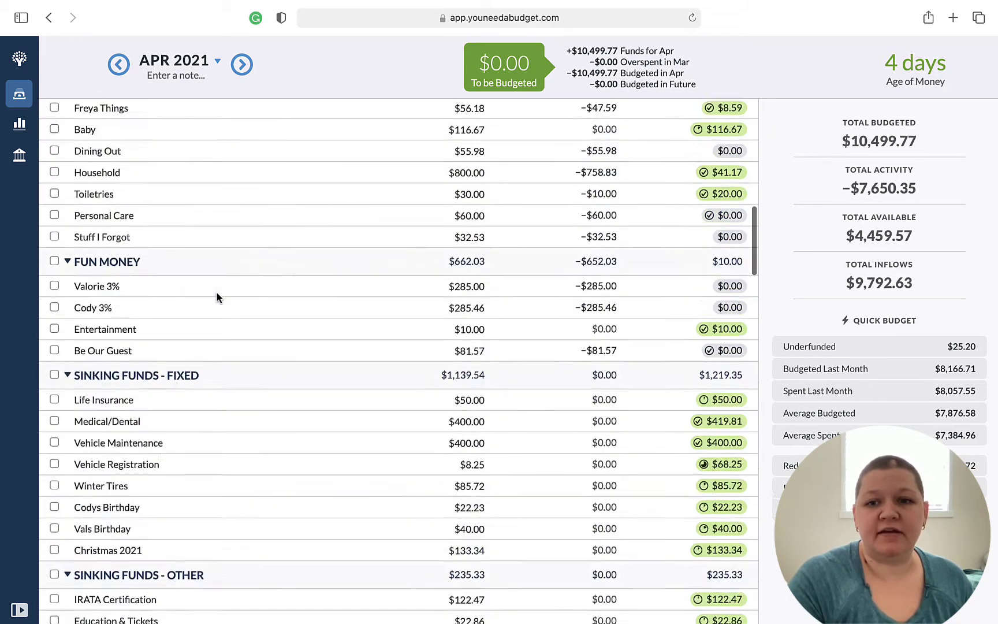
Select funded envelopes 01–04 and 07–09, leaving empty envelope 06 unselected.
{"action": "scroll", "coordinate": [216, 297], "scroll_direction": "down", "scroll_amount": 15}
{"action": "scroll", "coordinate": [208, 296], "scroll_direction": "up", "scroll_amount": 6}
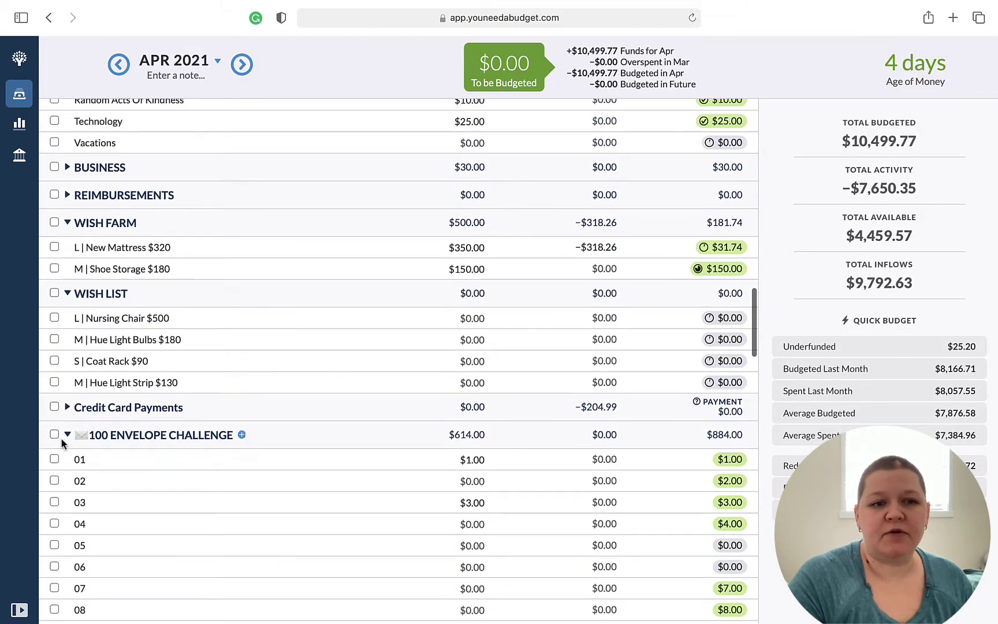
{"action": "left_click", "coordinate": [55, 459]}
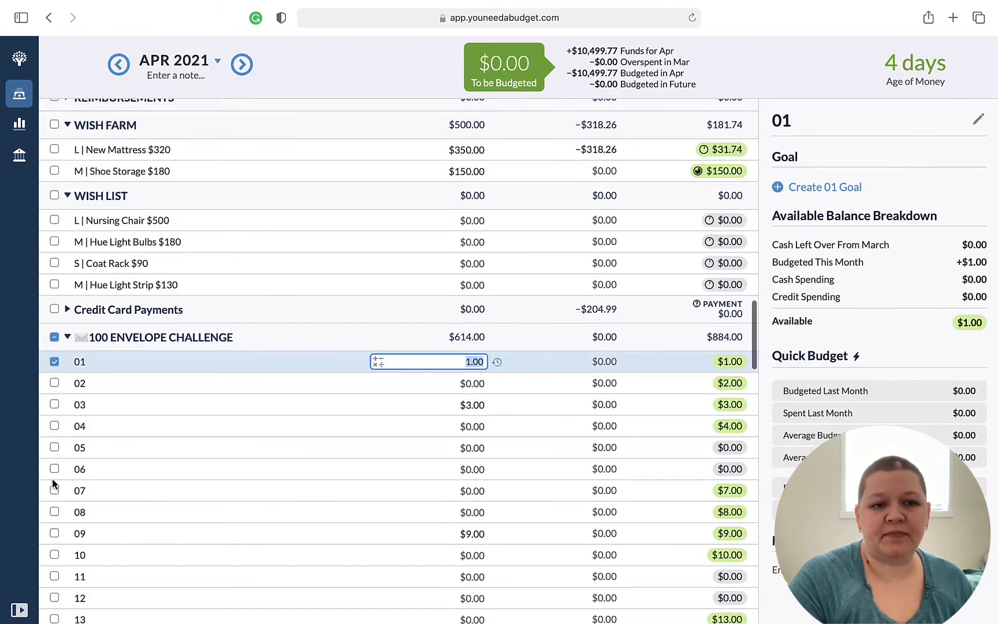
{"action": "left_click", "coordinate": [55, 383]}
{"action": "left_click", "coordinate": [54, 406]}
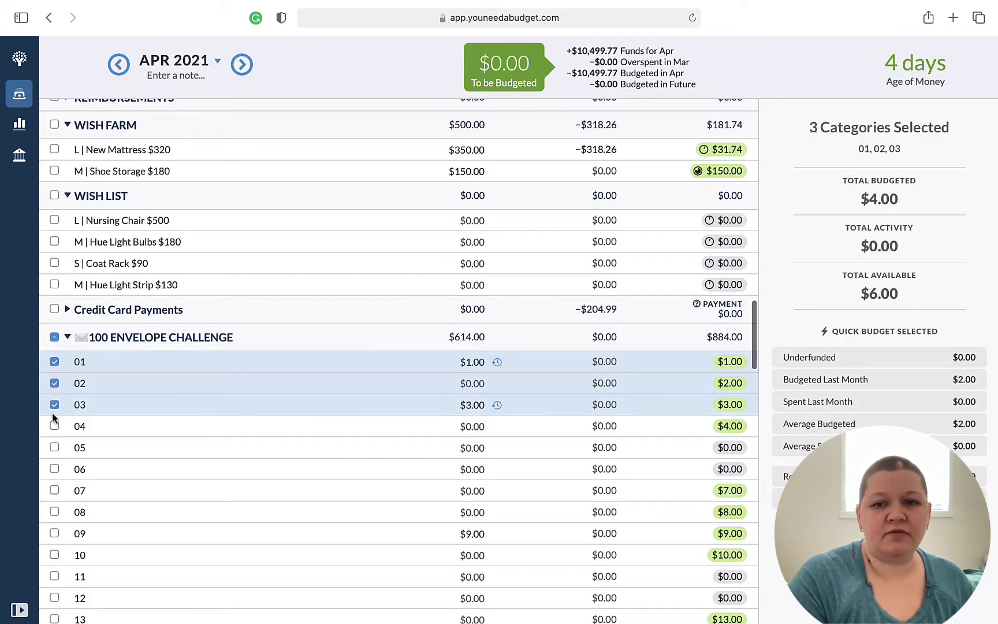
{"action": "left_click", "coordinate": [55, 428]}
{"action": "left_click", "coordinate": [56, 469]}
{"action": "left_click", "coordinate": [56, 470]}
{"action": "left_click", "coordinate": [55, 490]}
{"action": "left_click", "coordinate": [55, 512]}
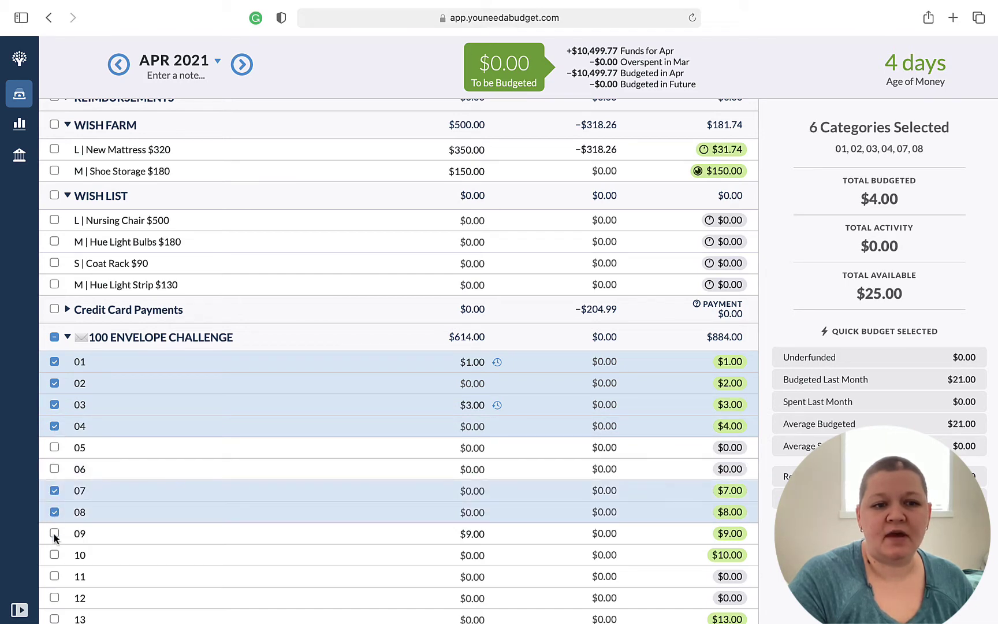
{"action": "left_click", "coordinate": [54, 533]}
Add envelopes 10 and 13–16 to the selection, leaving empty envelope 12 out.
{"action": "scroll", "coordinate": [52, 533], "scroll_direction": "down", "scroll_amount": 2}
{"action": "left_click", "coordinate": [54, 513]}
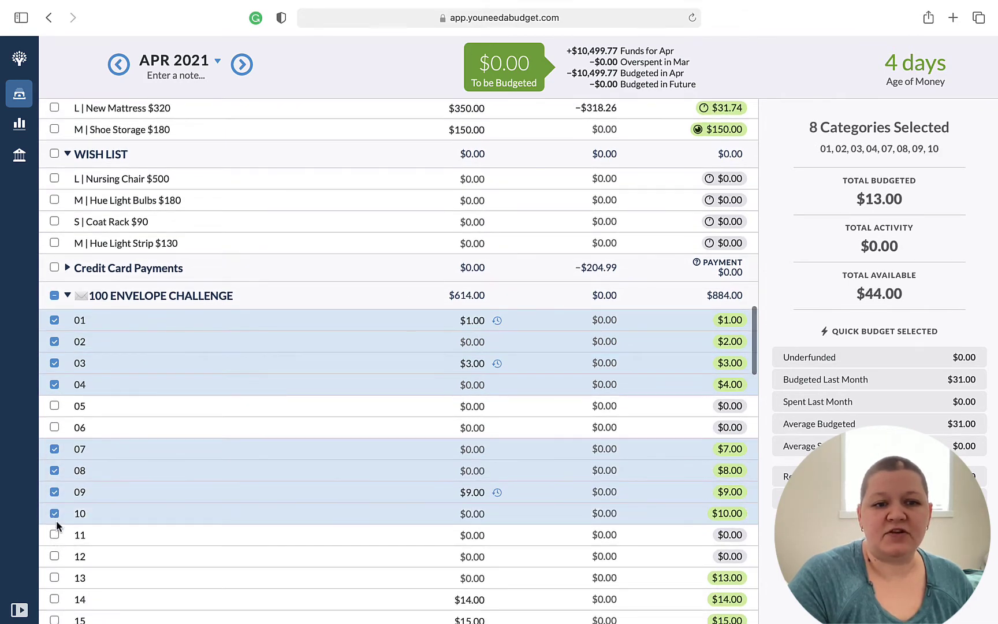
{"action": "scroll", "coordinate": [60, 525], "scroll_direction": "down", "scroll_amount": 4}
{"action": "left_click", "coordinate": [53, 475]}
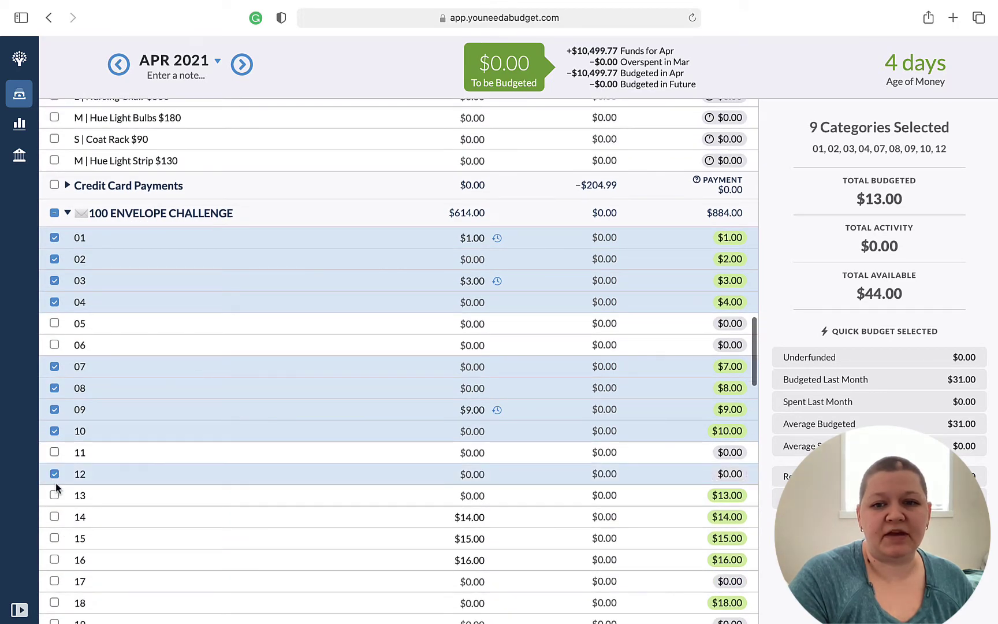
{"action": "left_click", "coordinate": [54, 474]}
{"action": "left_click", "coordinate": [55, 496]}
{"action": "left_click", "coordinate": [55, 516]}
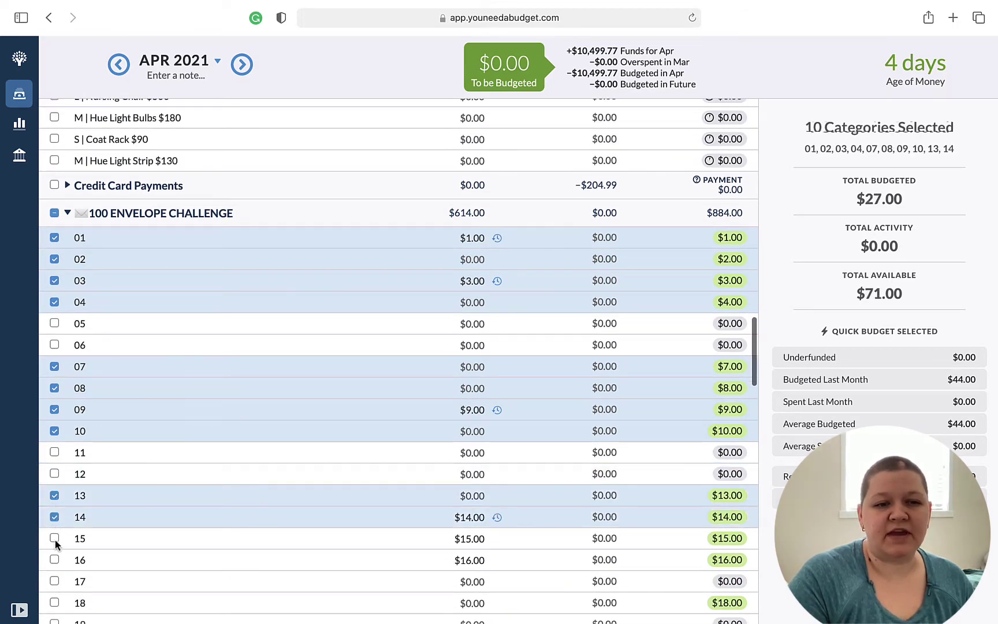
{"action": "left_click", "coordinate": [54, 538]}
{"action": "left_click", "coordinate": [54, 560]}
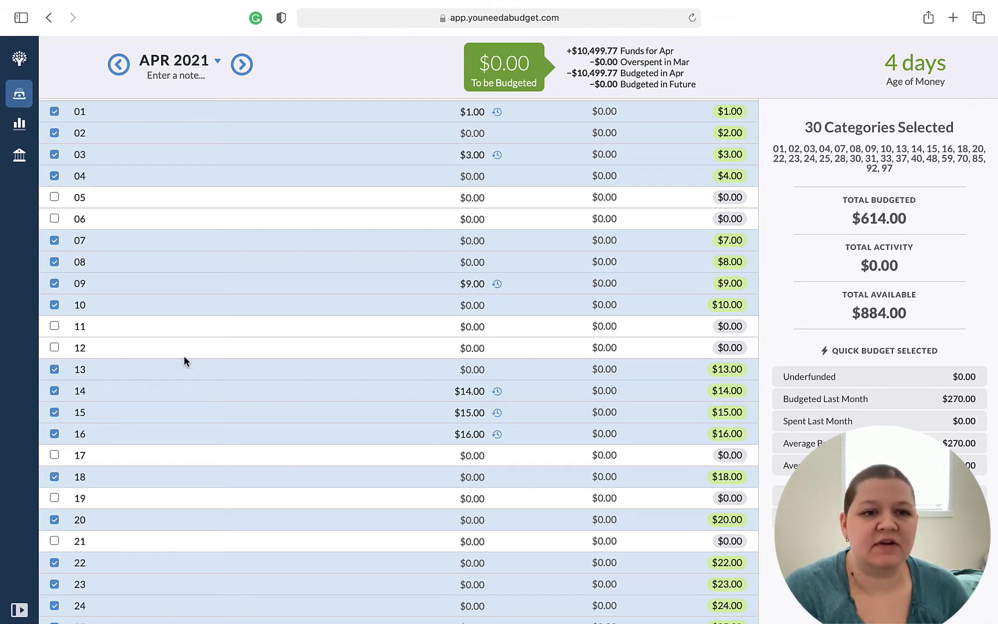
Open and close the options for categories 13 and 15 without changing anything.
{"action": "left_click", "coordinate": [80, 372]}
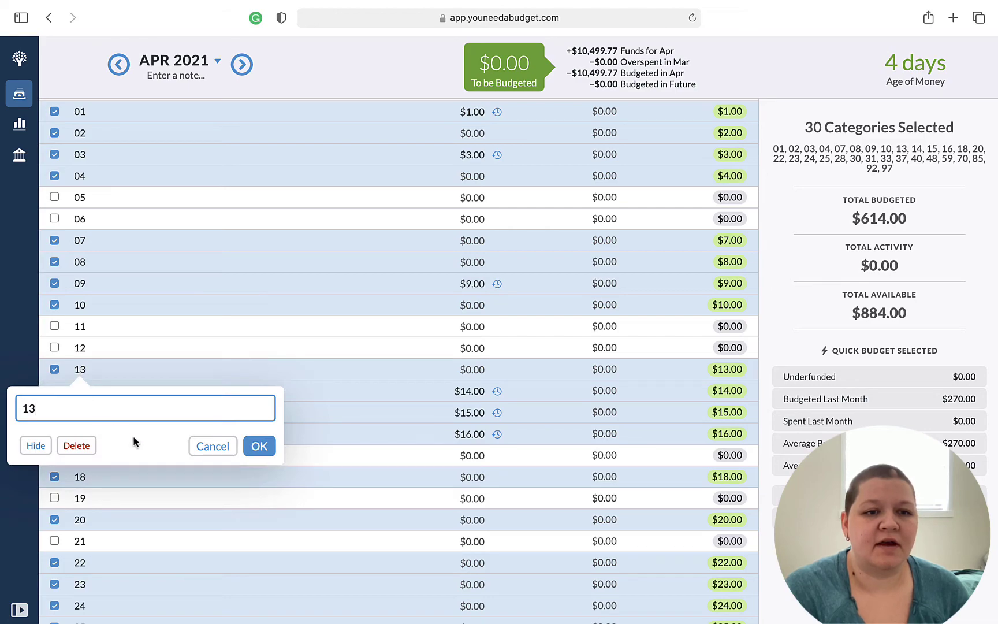
{"action": "left_click", "coordinate": [228, 456]}
{"action": "left_click", "coordinate": [195, 407]}
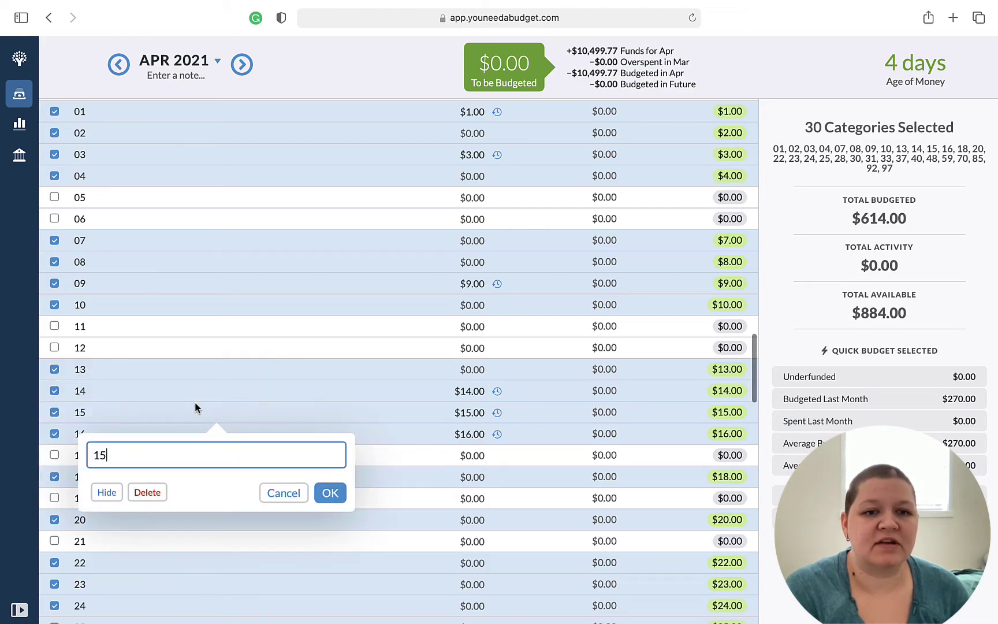
{"action": "left_click", "coordinate": [278, 492]}
{"action": "scroll", "coordinate": [216, 368], "scroll_direction": "up", "scroll_amount": 20}
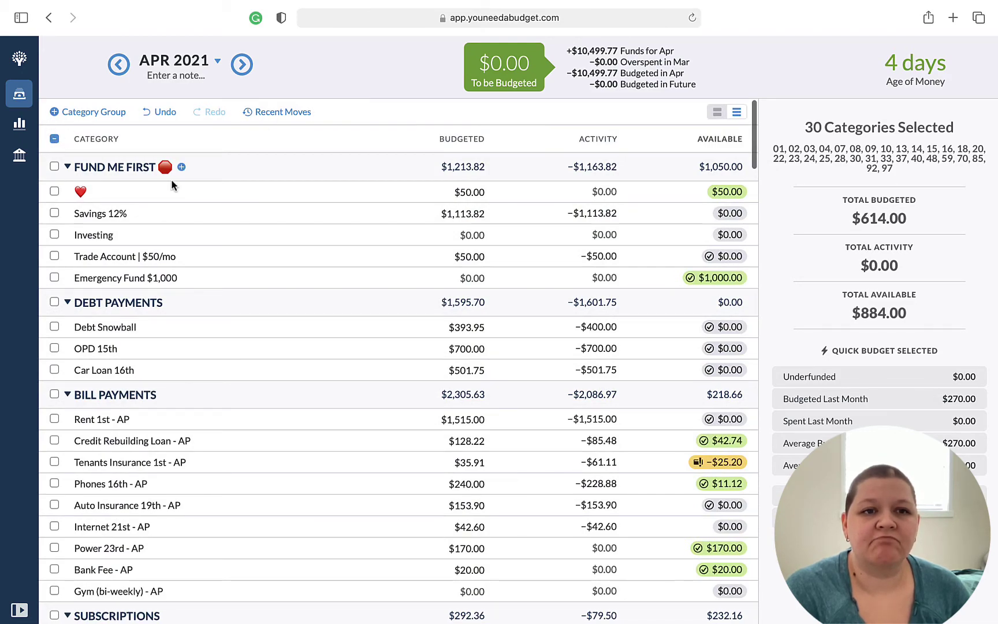
{"action": "scroll", "coordinate": [171, 197], "scroll_direction": "down", "scroll_amount": 10}
{"action": "scroll", "coordinate": [171, 202], "scroll_direction": "down", "scroll_amount": 20}
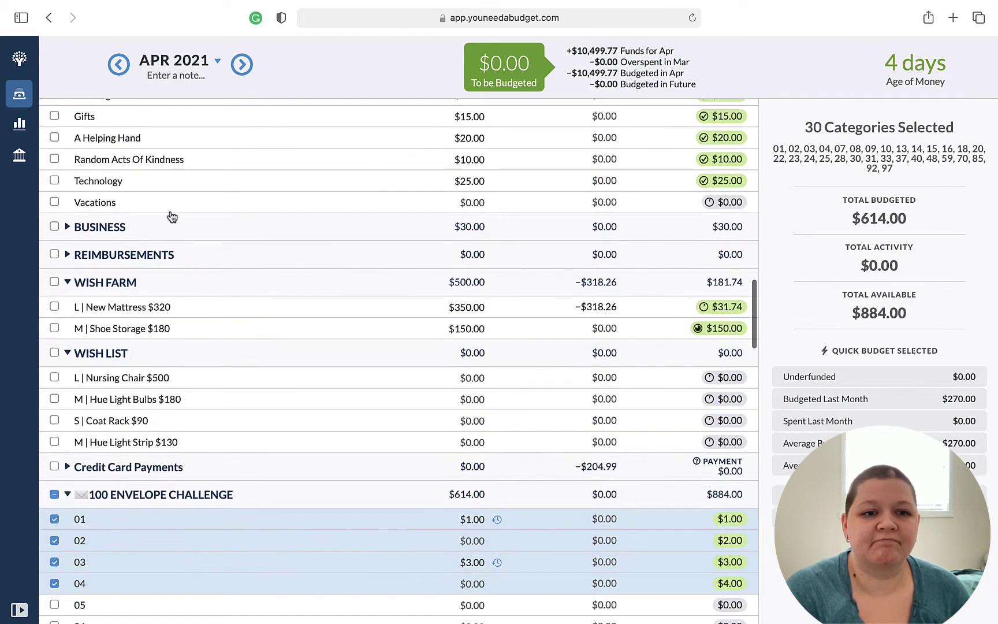
Delete envelope categories 01, 02, 03 and 04.
{"action": "left_click", "coordinate": [79, 345]}
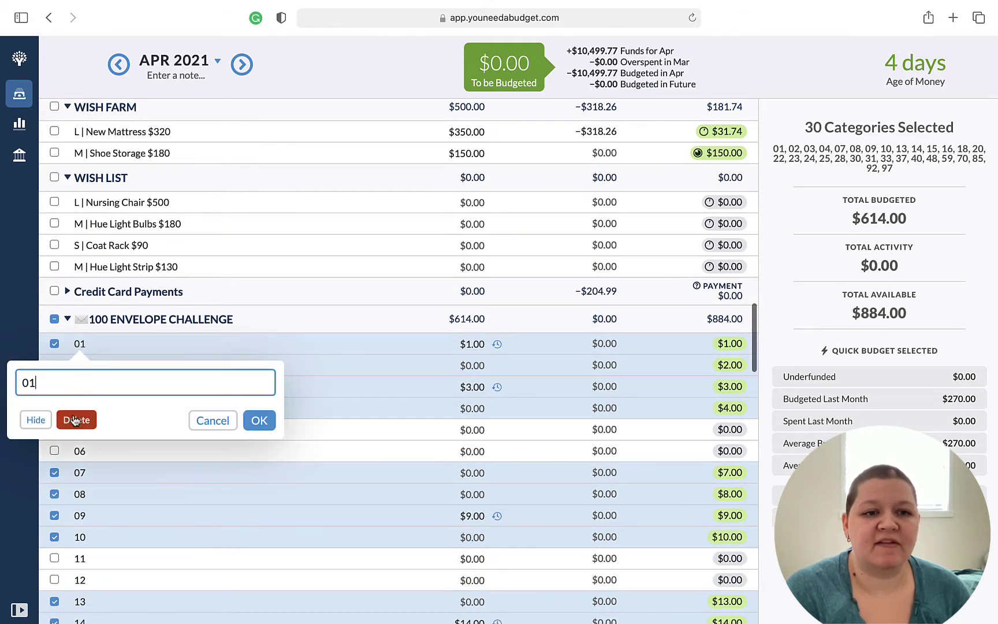
{"action": "left_click", "coordinate": [76, 423]}
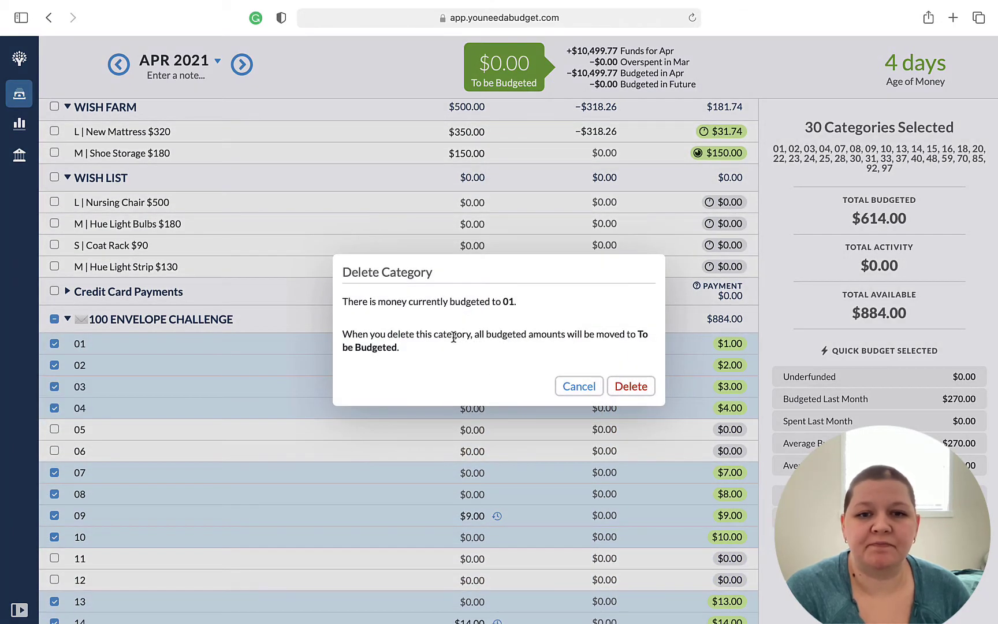
{"action": "left_click", "coordinate": [639, 385]}
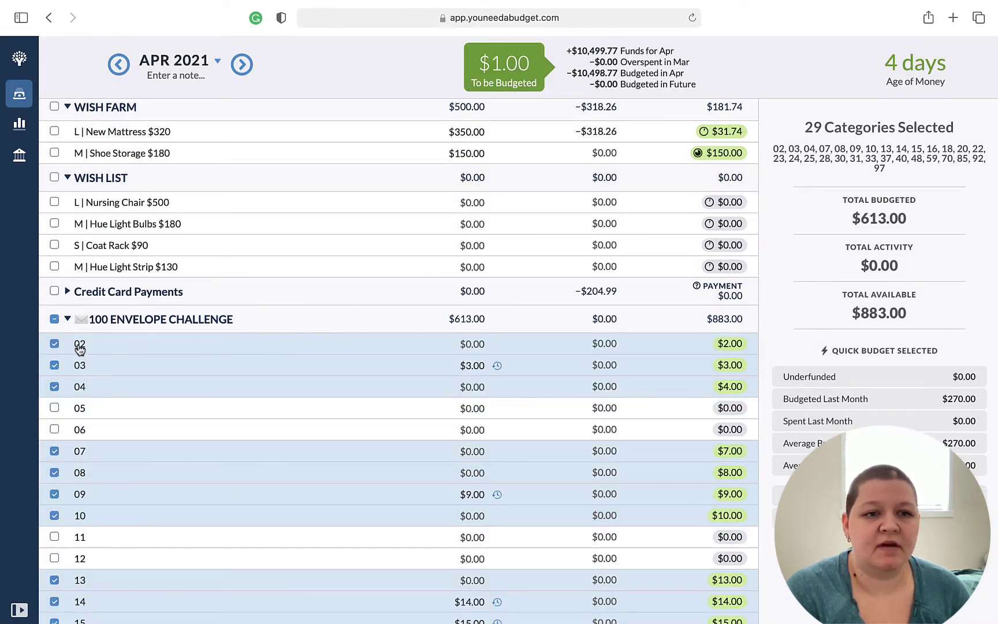
{"action": "left_click", "coordinate": [80, 347]}
{"action": "left_click", "coordinate": [77, 420]}
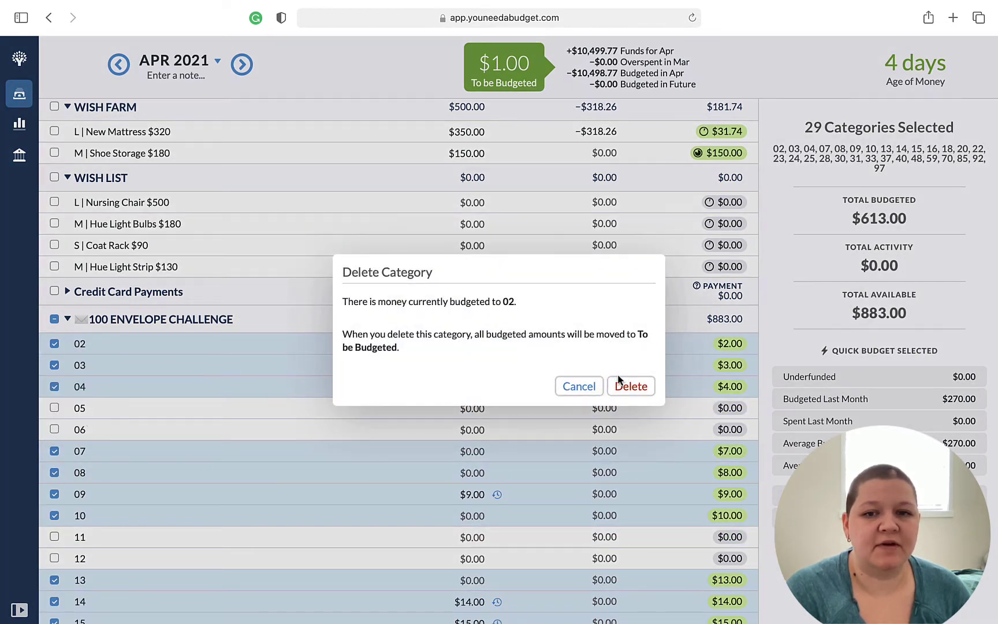
{"action": "left_click", "coordinate": [630, 385]}
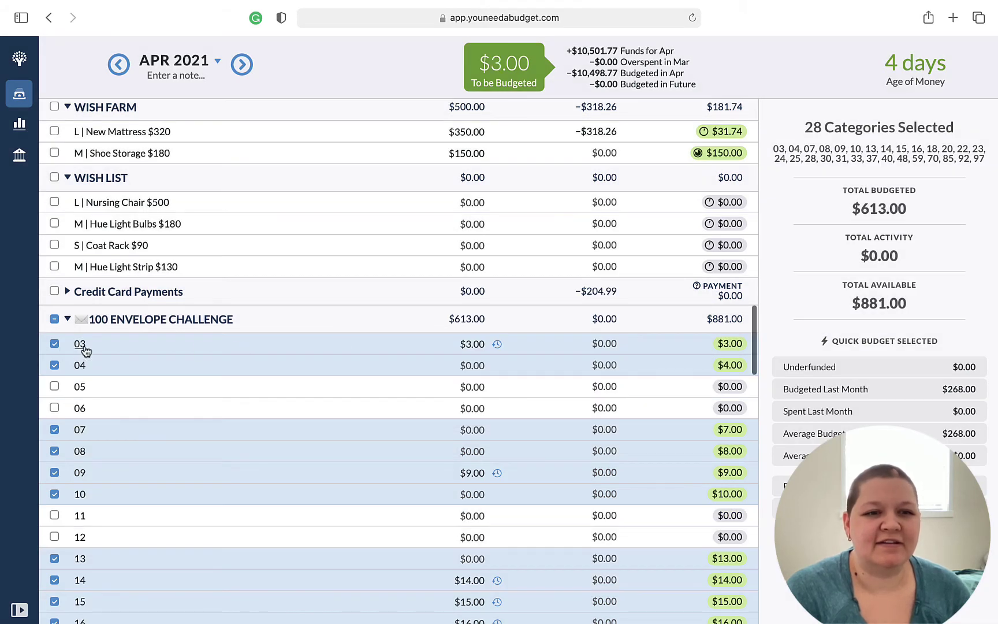
{"action": "left_click", "coordinate": [81, 346]}
{"action": "left_click", "coordinate": [77, 418]}
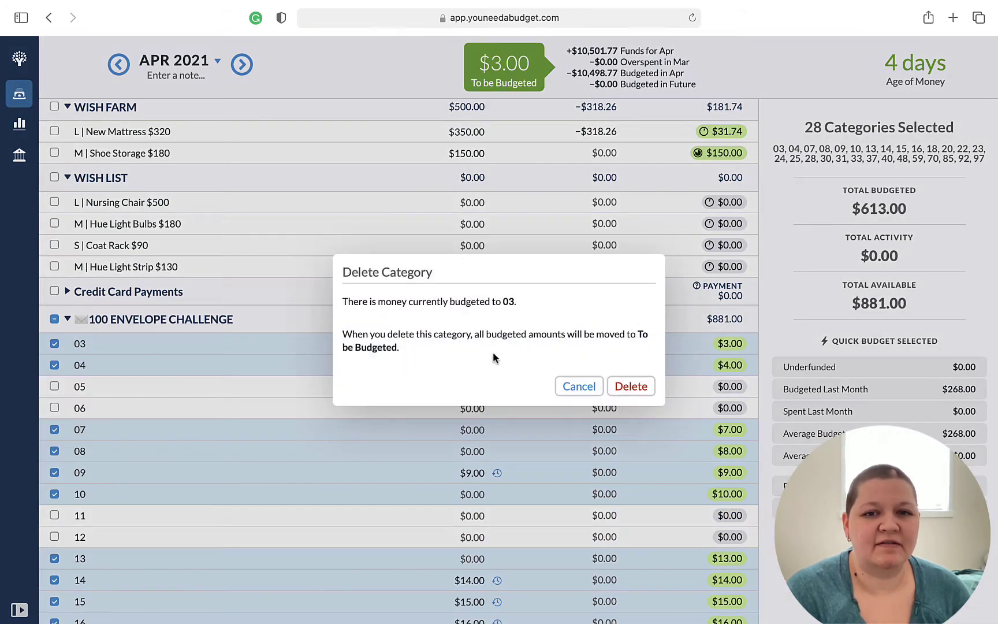
{"action": "left_click", "coordinate": [630, 385]}
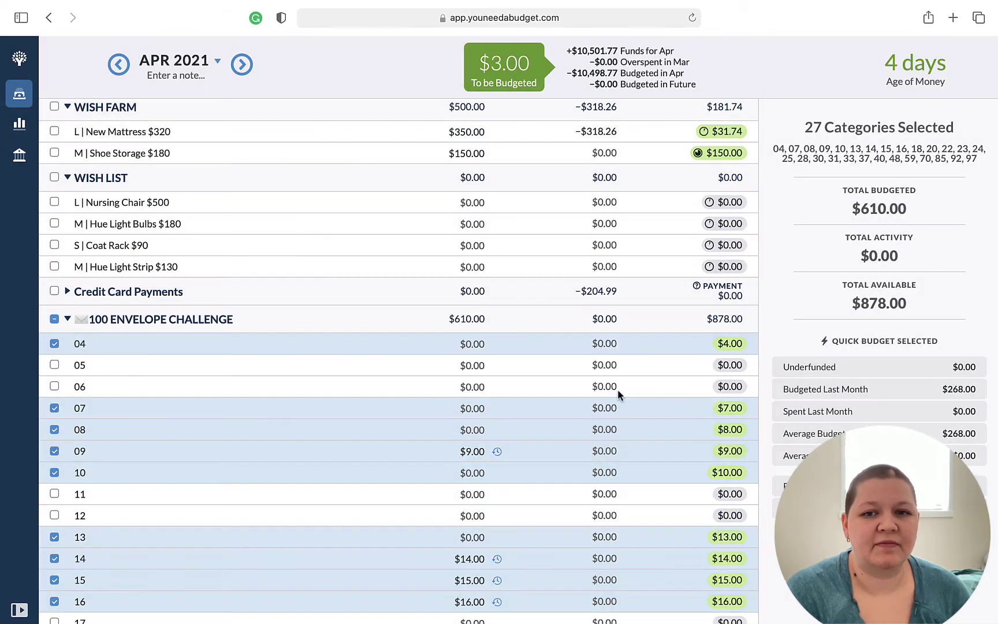
{"action": "left_click", "coordinate": [80, 346]}
{"action": "left_click", "coordinate": [77, 416]}
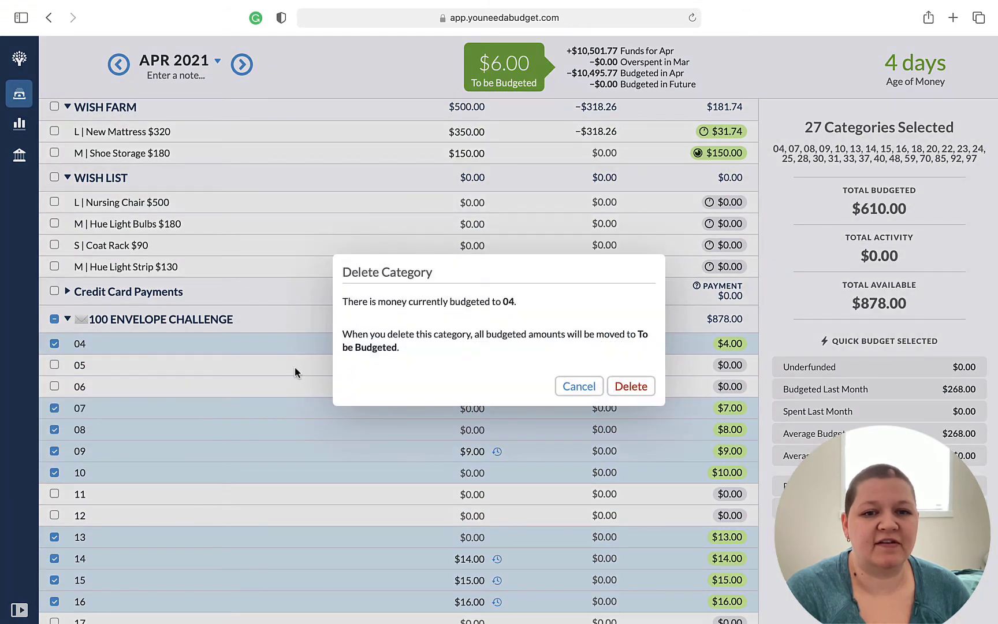
{"action": "left_click", "coordinate": [629, 386]}
Delete envelope categories 07, 08, 09 and 10.
{"action": "left_click", "coordinate": [80, 392]}
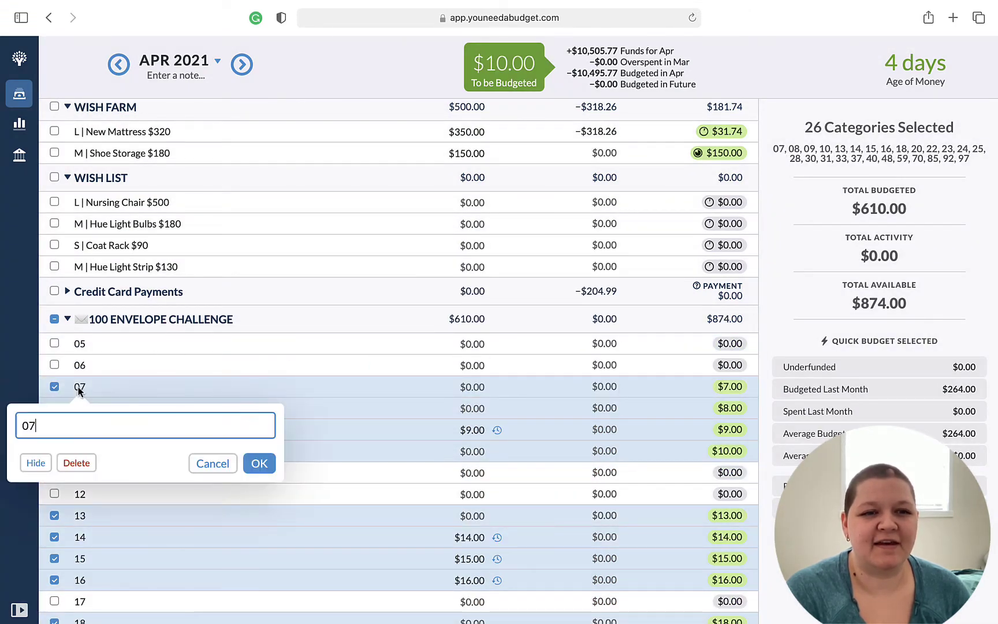
{"action": "left_click", "coordinate": [77, 459]}
{"action": "left_click", "coordinate": [631, 386]}
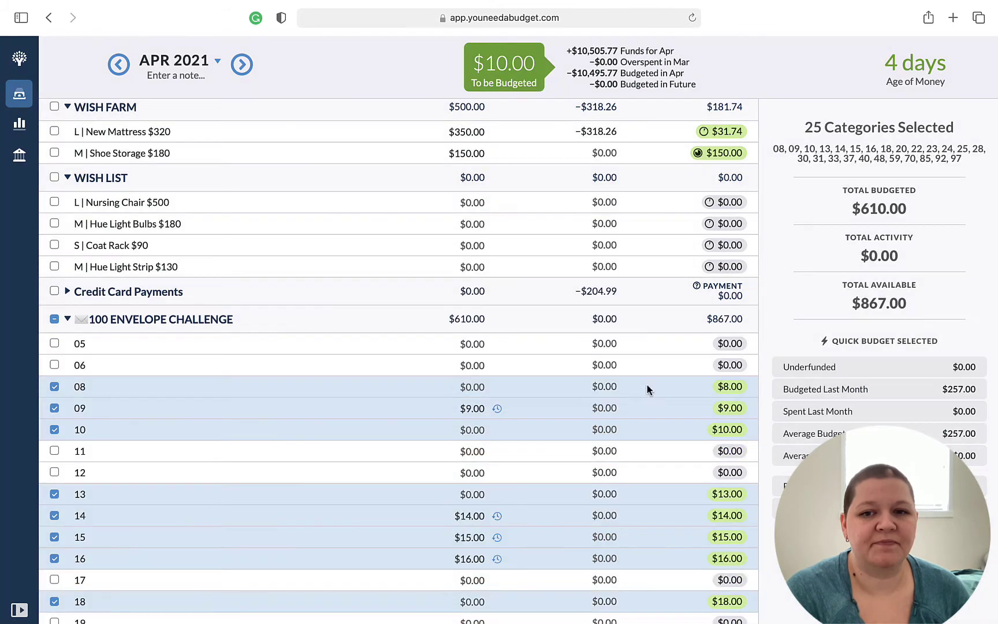
{"action": "left_click", "coordinate": [77, 391]}
{"action": "left_click", "coordinate": [78, 460]}
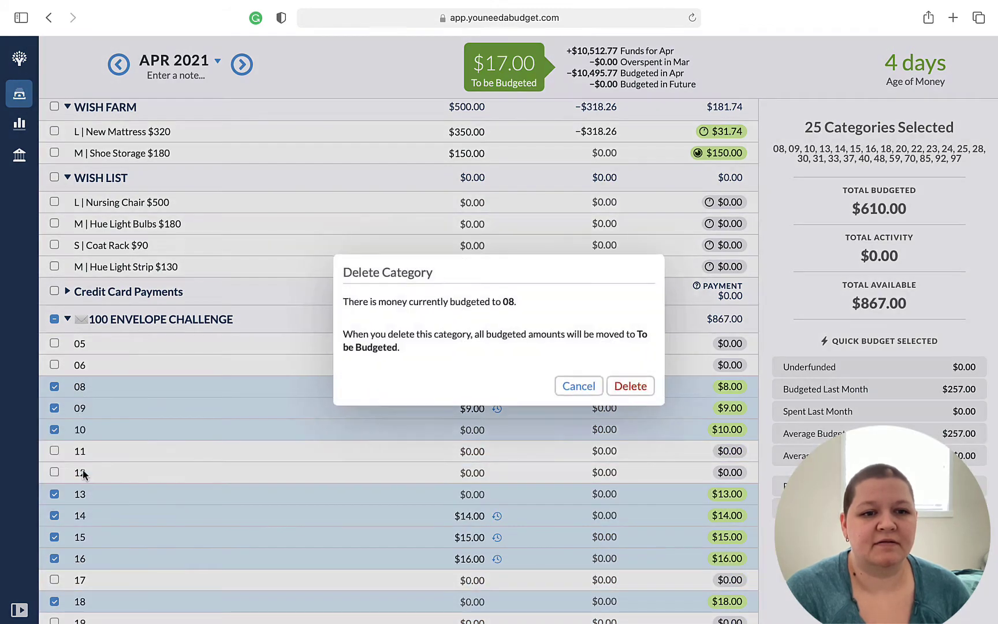
{"action": "left_click", "coordinate": [631, 386]}
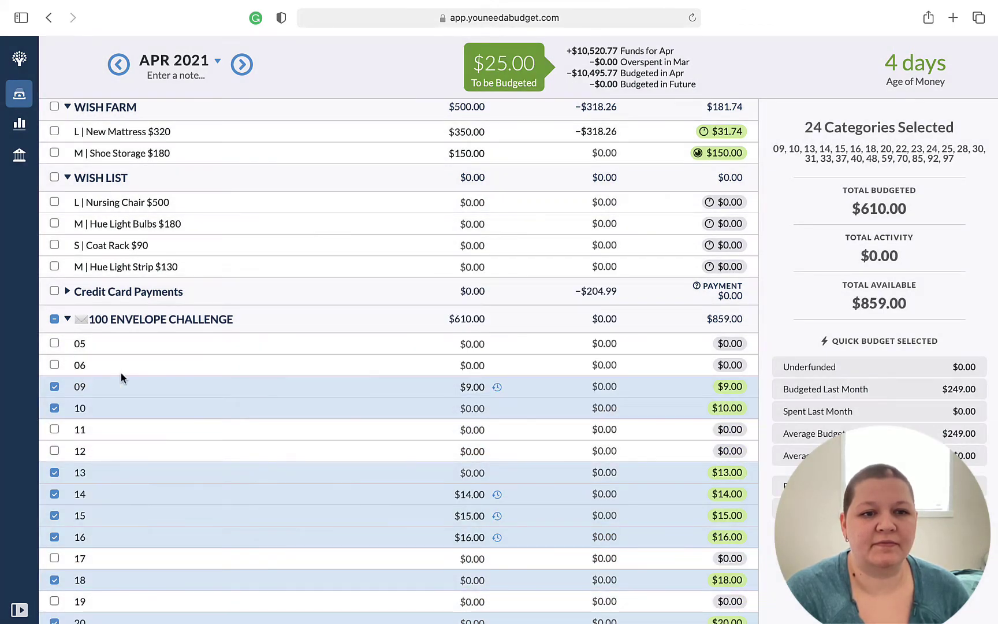
{"action": "left_click", "coordinate": [81, 392]}
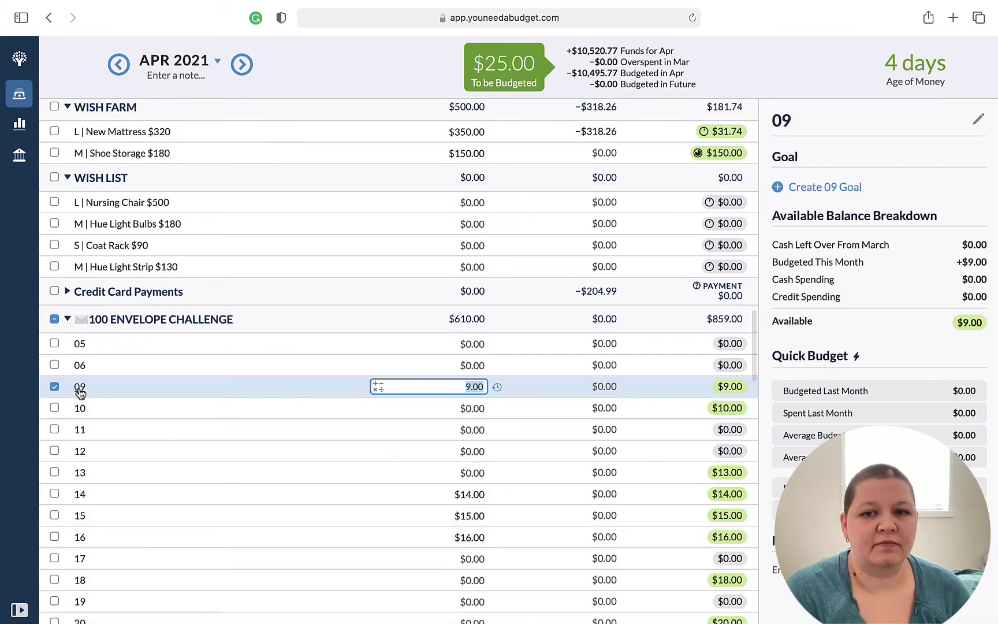
{"action": "left_click", "coordinate": [81, 393]}
{"action": "left_click", "coordinate": [78, 463]}
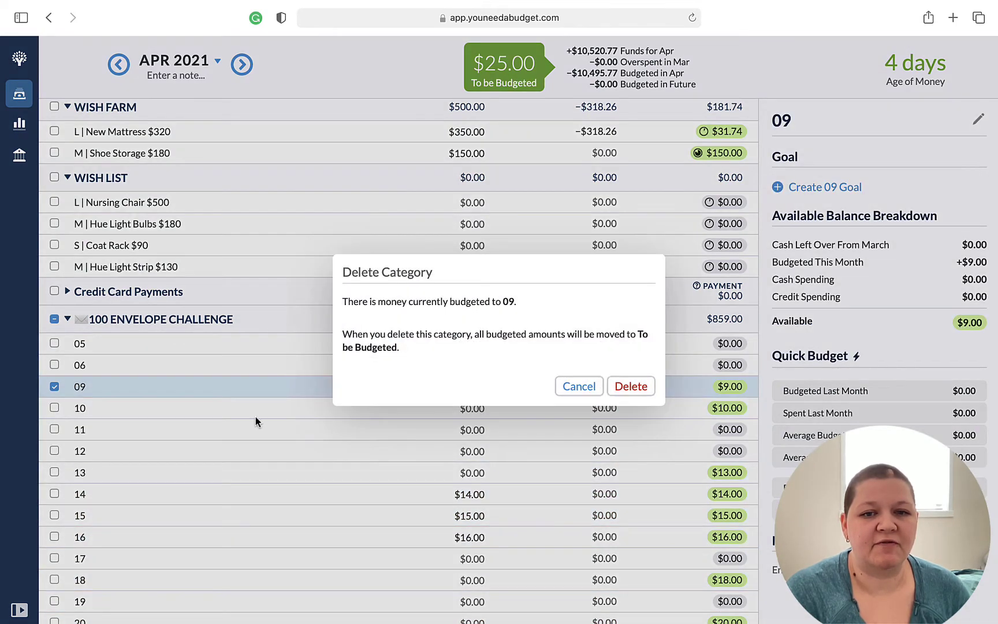
{"action": "left_click", "coordinate": [631, 386]}
{"action": "left_click", "coordinate": [79, 392]}
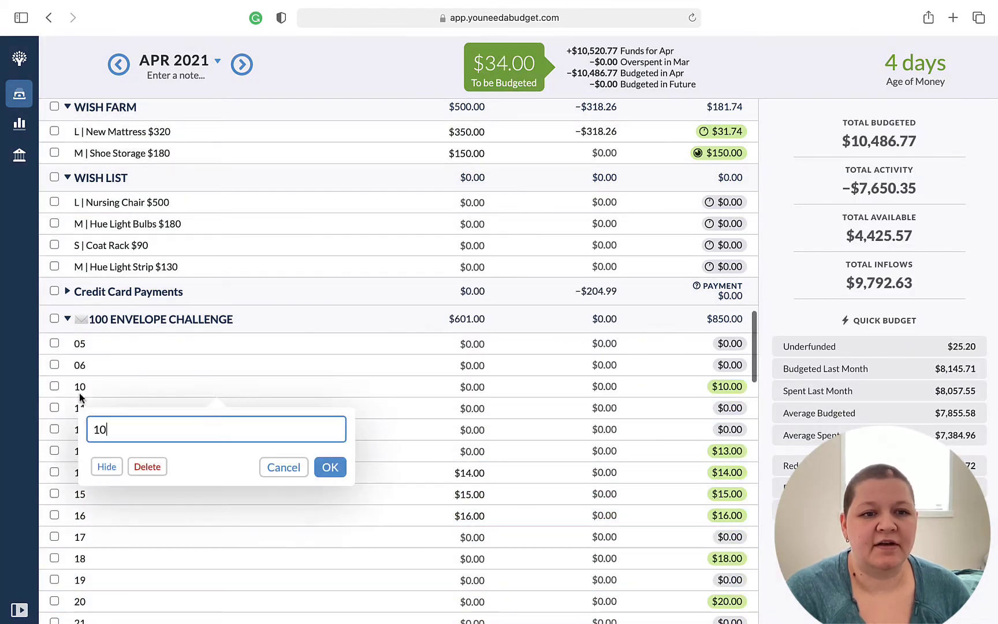
{"action": "left_click", "coordinate": [152, 469]}
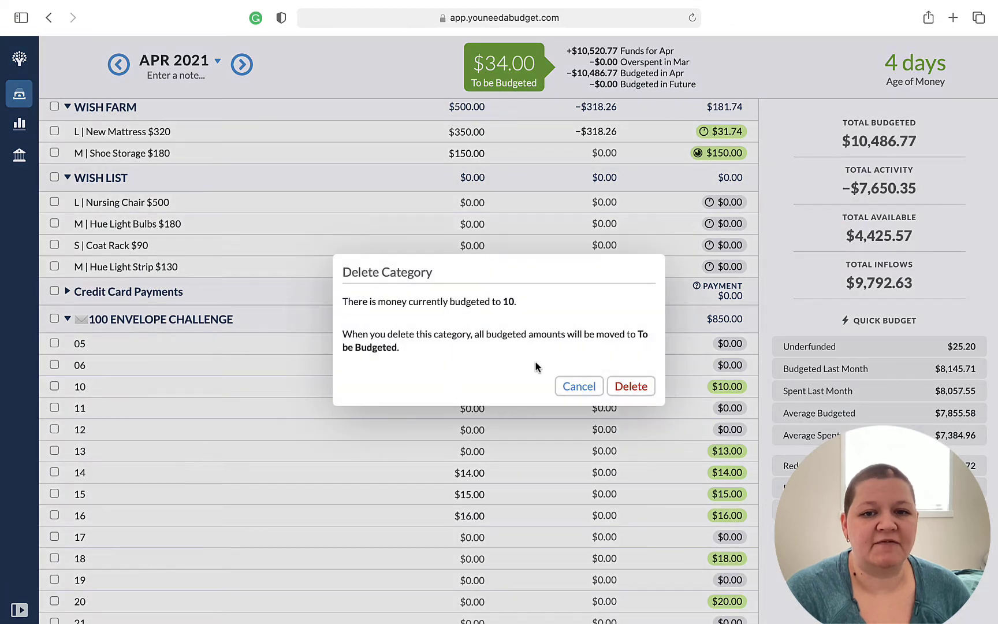
{"action": "left_click", "coordinate": [631, 386]}
Delete envelope categories 13, 14, 15 and 16.
{"action": "scroll", "coordinate": [346, 390], "scroll_direction": "down", "scroll_amount": 2}
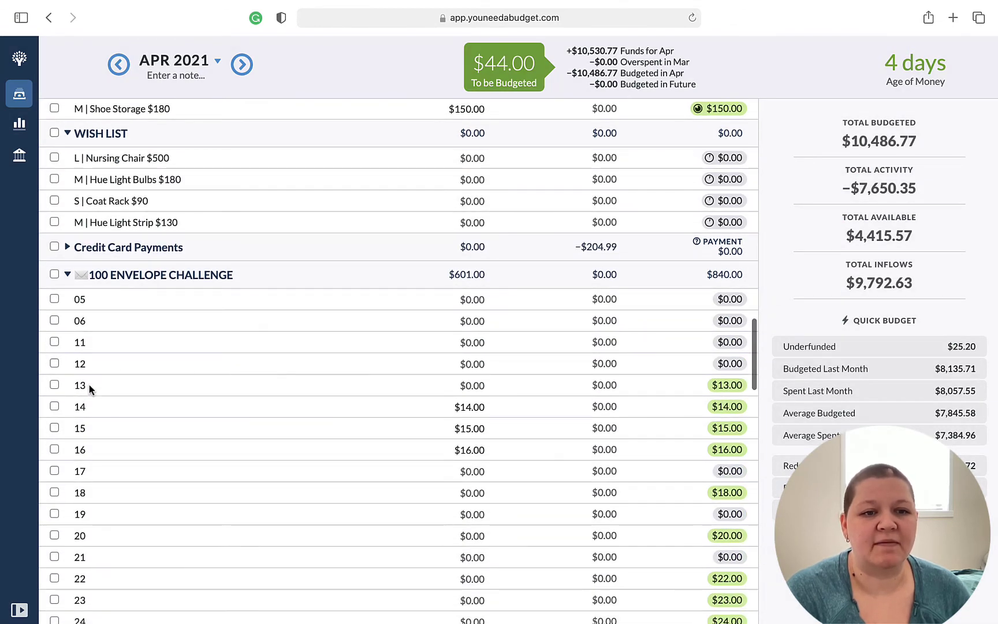
{"action": "left_click", "coordinate": [80, 386]}
{"action": "left_click", "coordinate": [81, 460]}
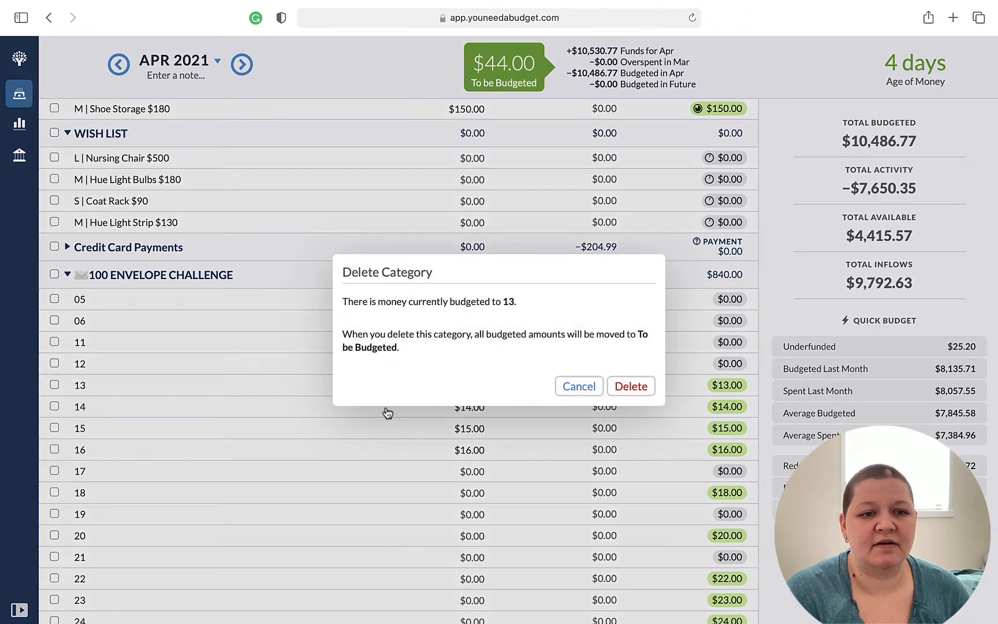
{"action": "left_click", "coordinate": [635, 387]}
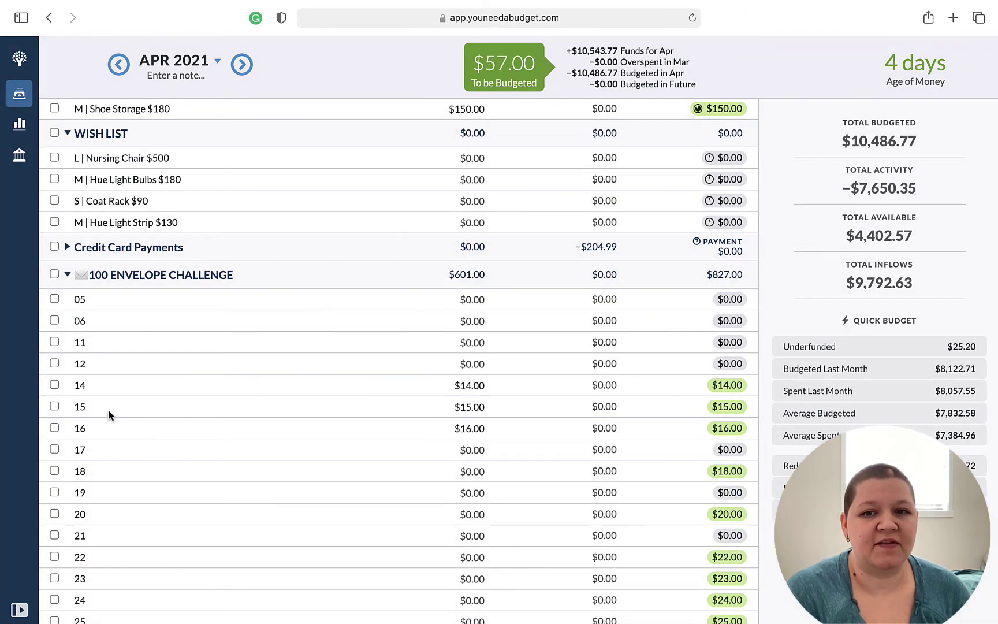
{"action": "left_click", "coordinate": [81, 391]}
{"action": "left_click", "coordinate": [88, 462]}
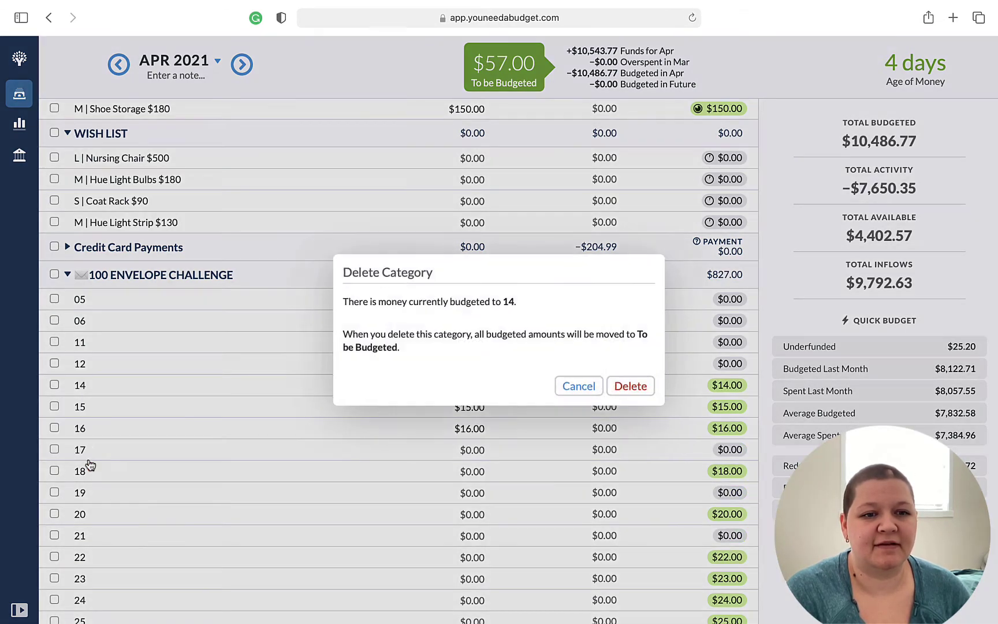
{"action": "left_click", "coordinate": [630, 385]}
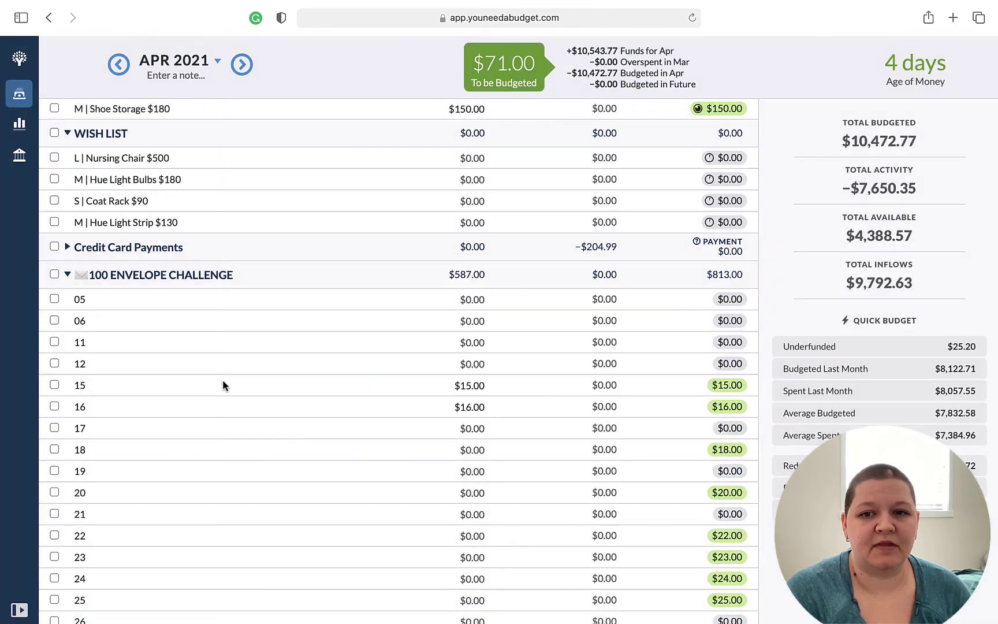
{"action": "left_click", "coordinate": [80, 391]}
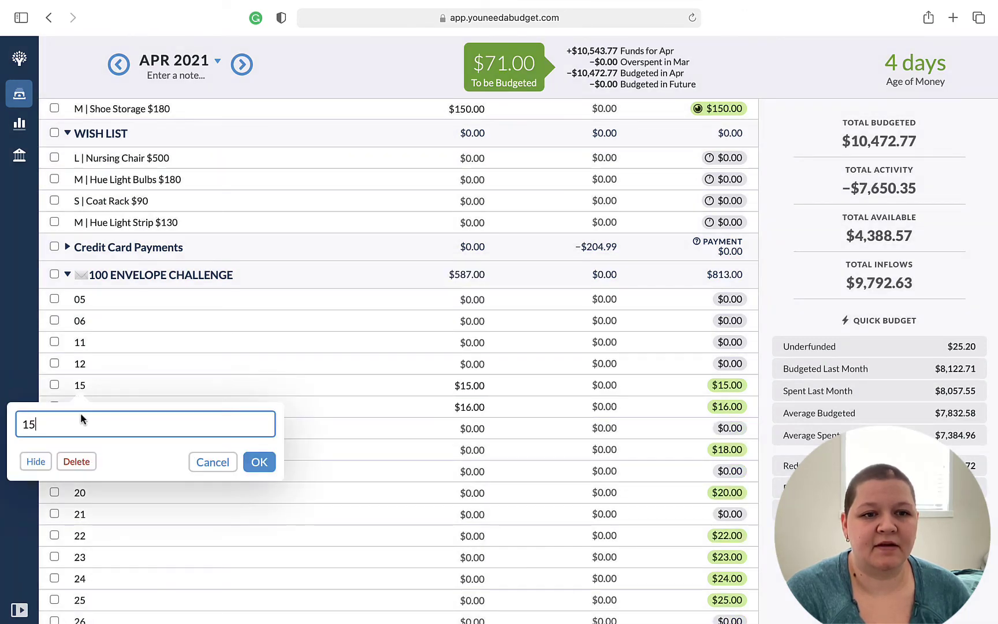
{"action": "left_click", "coordinate": [81, 461]}
{"action": "left_click", "coordinate": [630, 385]}
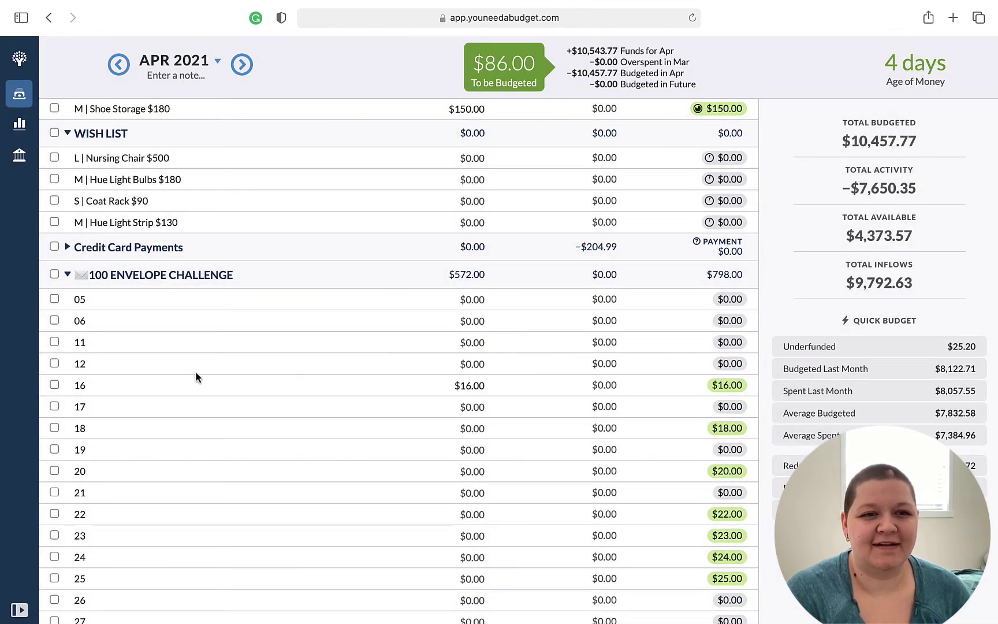
{"action": "left_click", "coordinate": [79, 388]}
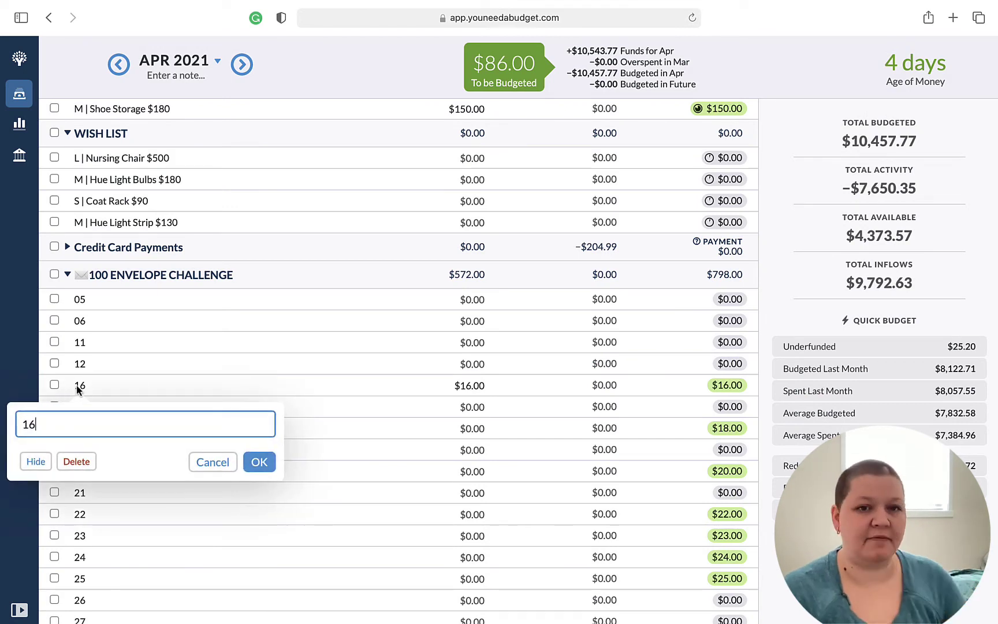
{"action": "left_click", "coordinate": [261, 462]}
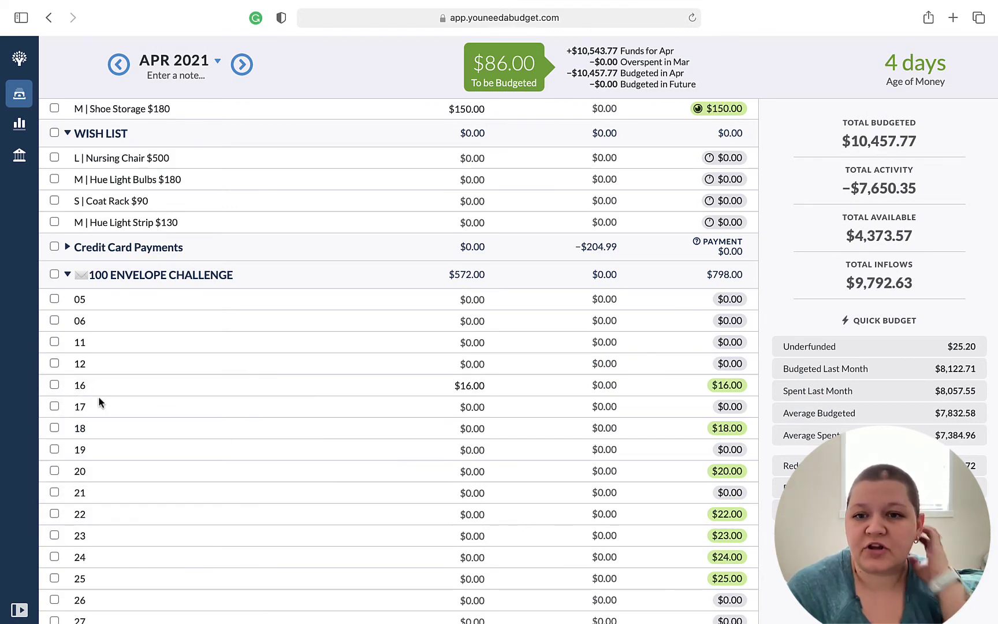
{"action": "left_click", "coordinate": [81, 387]}
{"action": "left_click", "coordinate": [76, 462]}
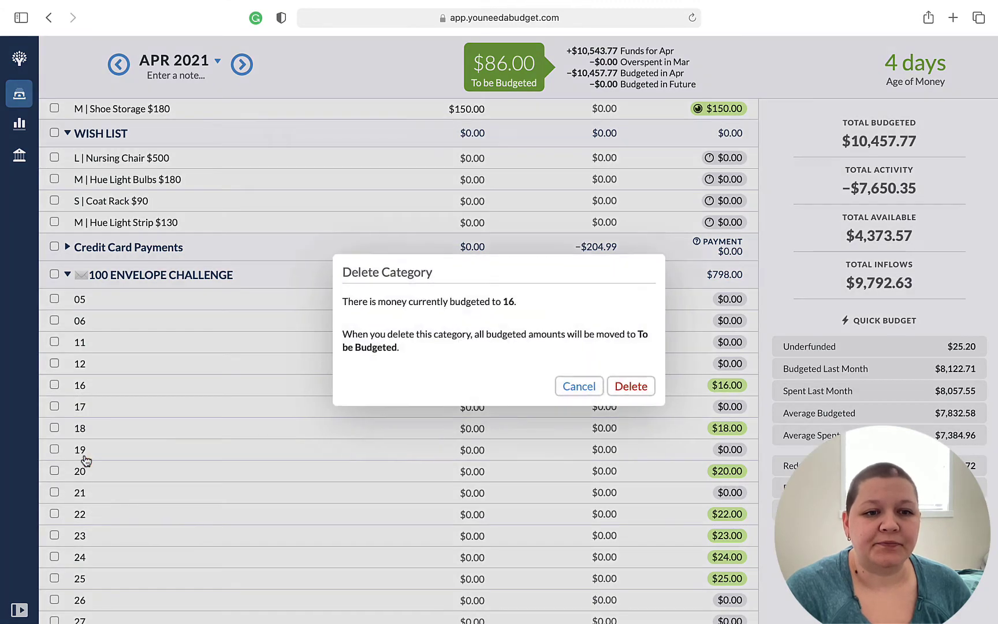
{"action": "left_click", "coordinate": [630, 385]}
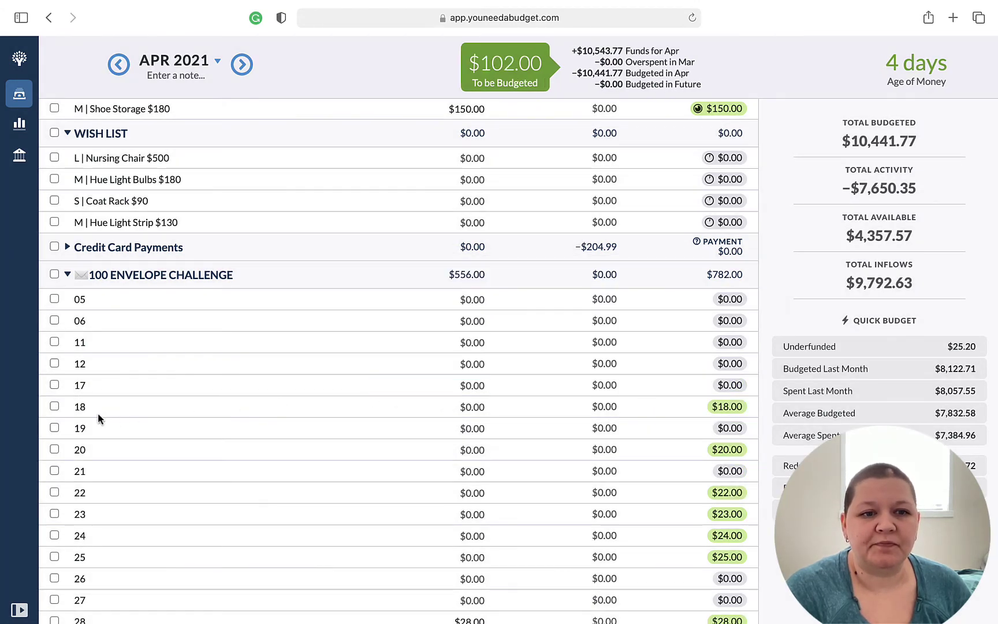
Collapse the 100 Envelope Challenge group and move the $884.00 To be Budgeted into Investing.
{"action": "left_click", "coordinate": [67, 482]}
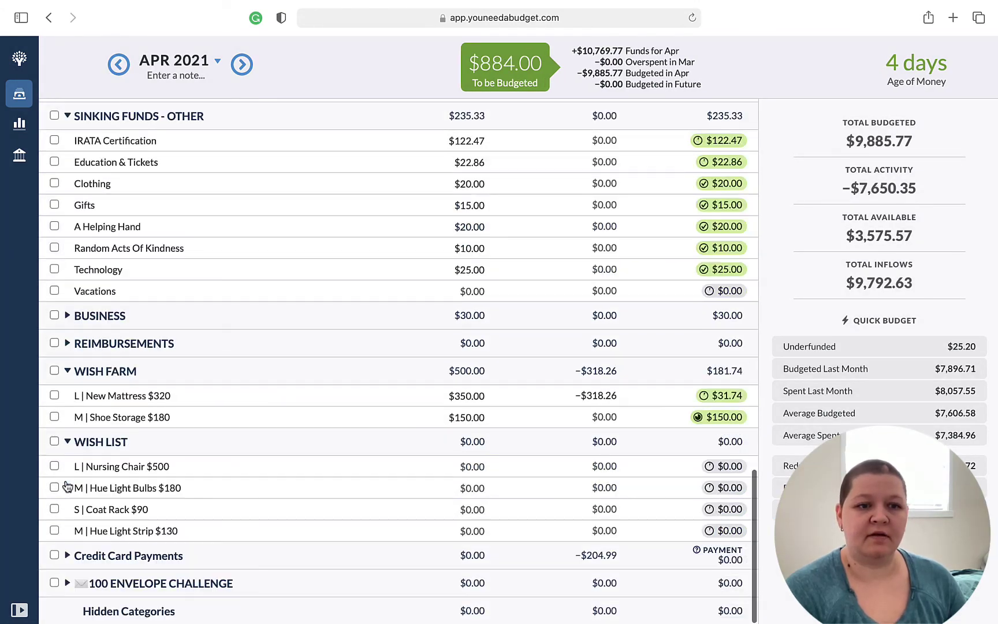
{"action": "scroll", "coordinate": [223, 329], "scroll_direction": "up", "scroll_amount": 15}
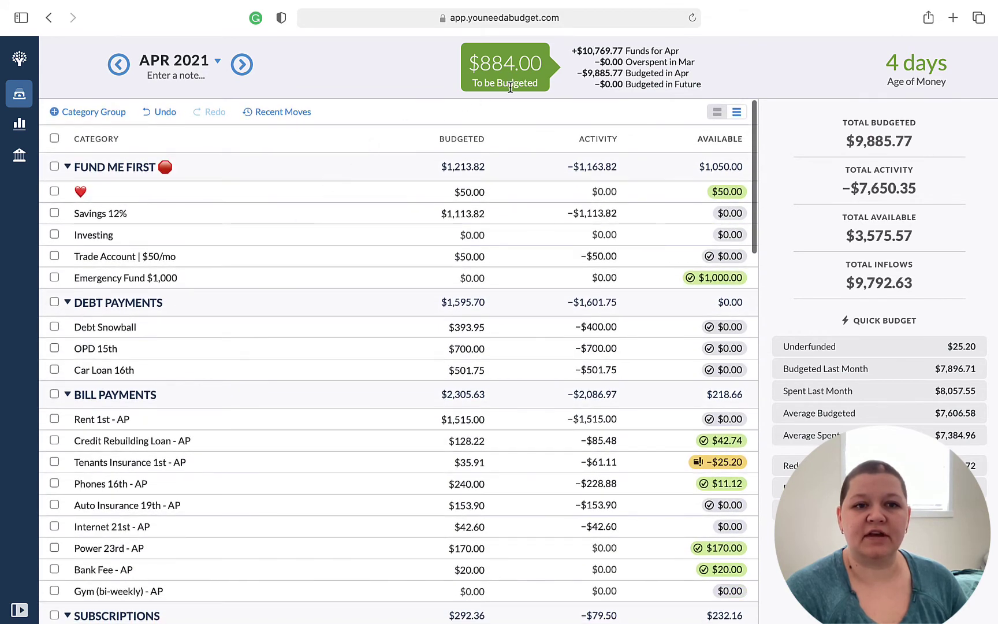
{"action": "left_click", "coordinate": [508, 86]}
{"action": "left_click", "coordinate": [477, 184]}
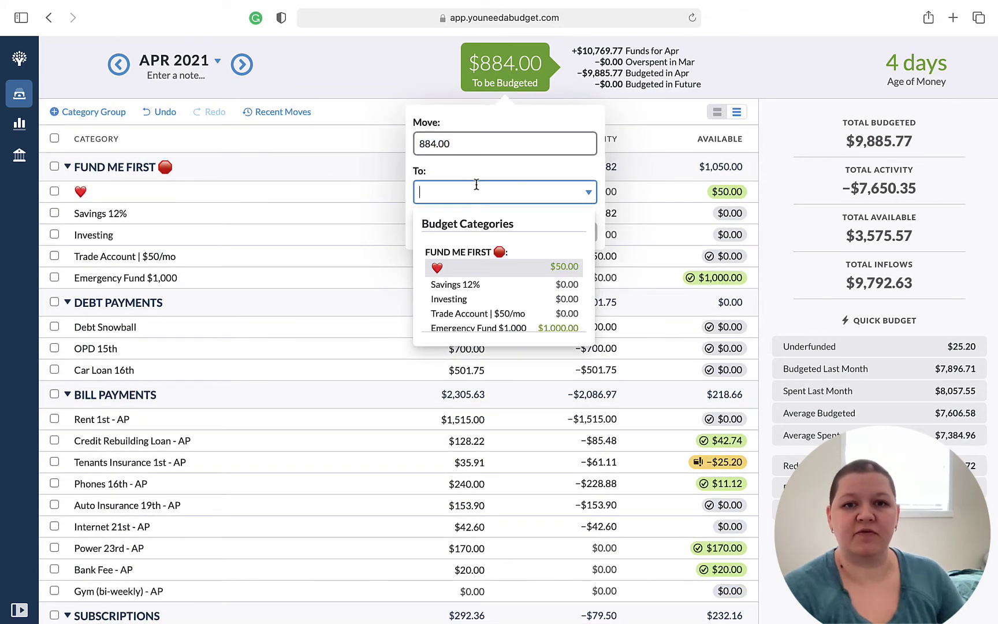
{"action": "type", "text": "inve"}
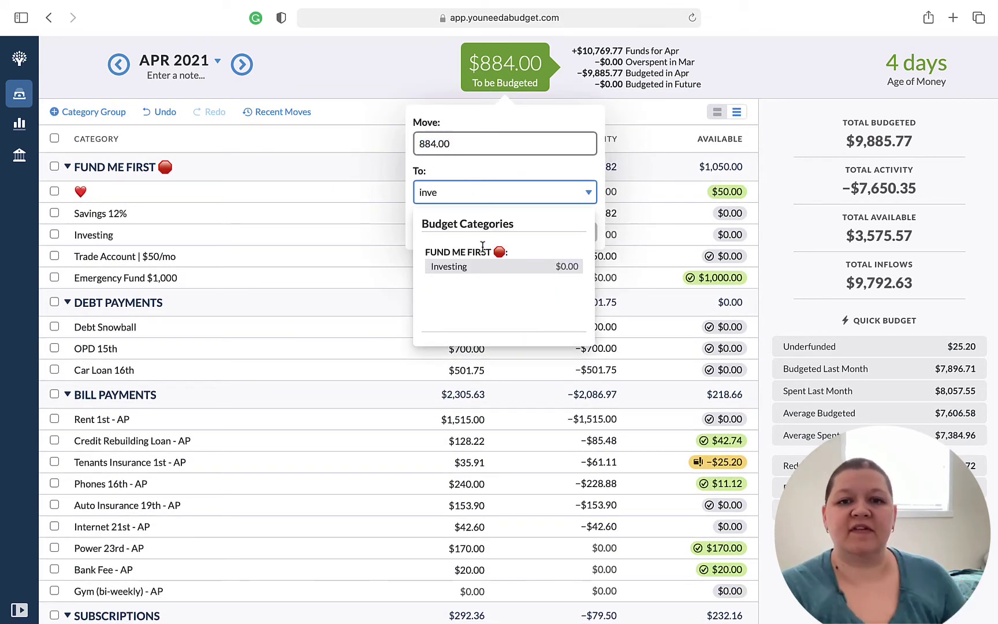
{"action": "left_click", "coordinate": [488, 265]}
{"action": "left_click", "coordinate": [574, 231]}
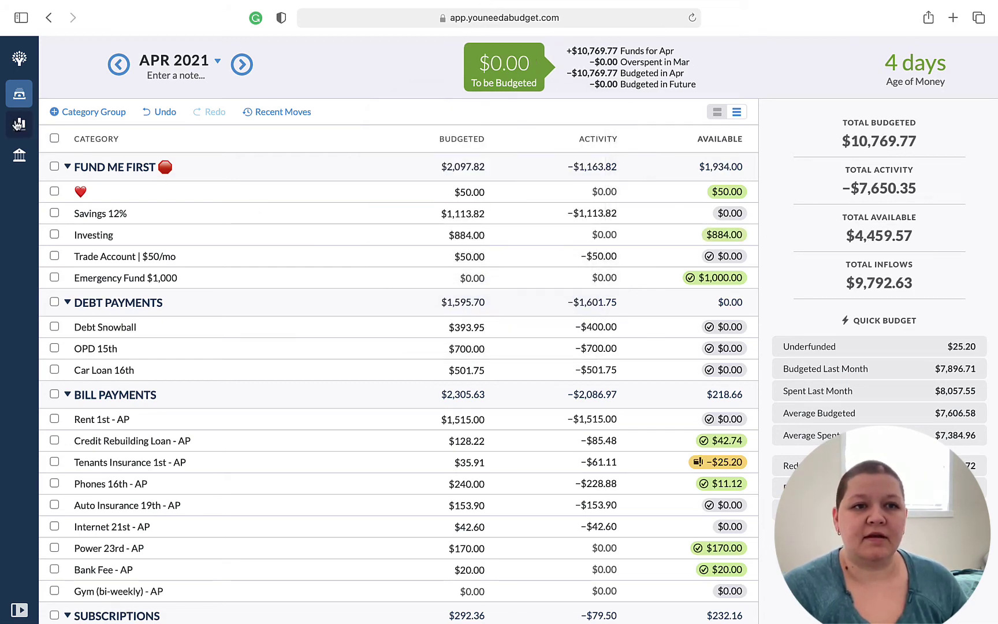
In All Accounts, start a new Tangerine transaction with payee Transfer to WS Invest.
{"action": "left_click", "coordinate": [19, 155]}
{"action": "left_click", "coordinate": [75, 94]}
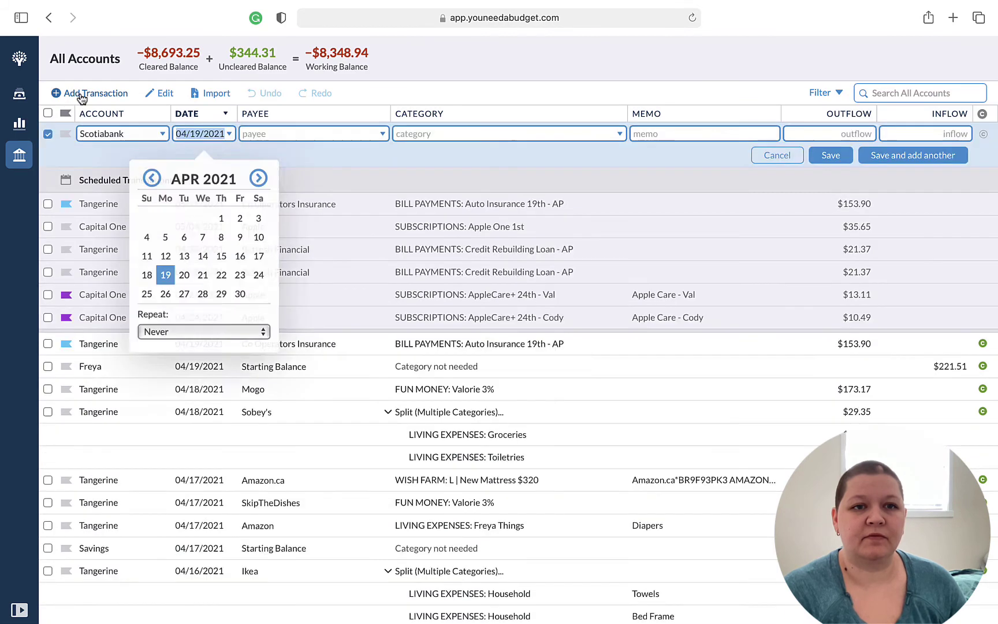
{"action": "left_click", "coordinate": [139, 134]}
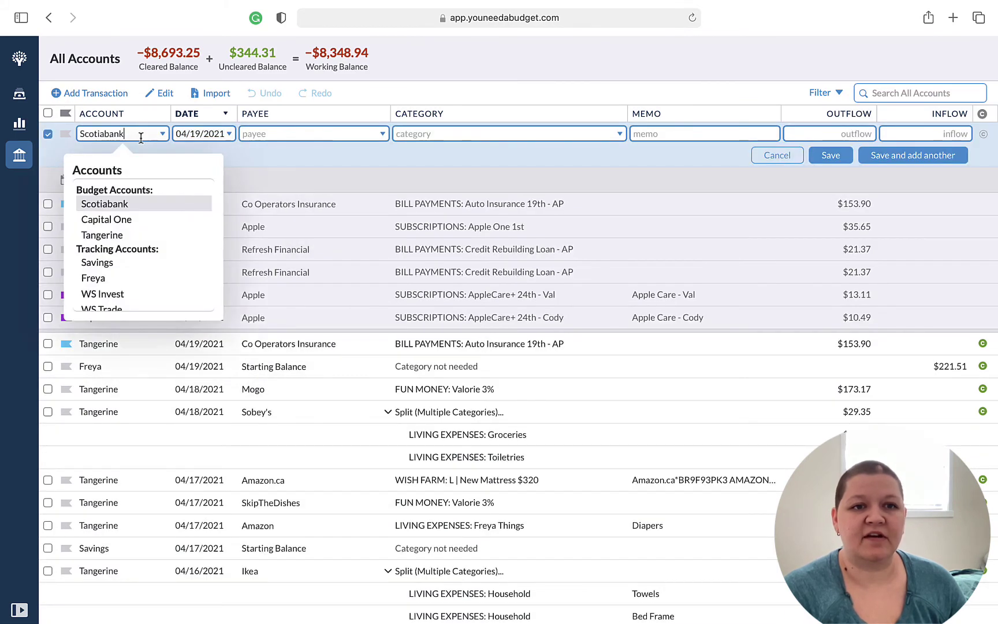
{"action": "left_click", "coordinate": [103, 234]}
{"action": "left_click", "coordinate": [310, 134]}
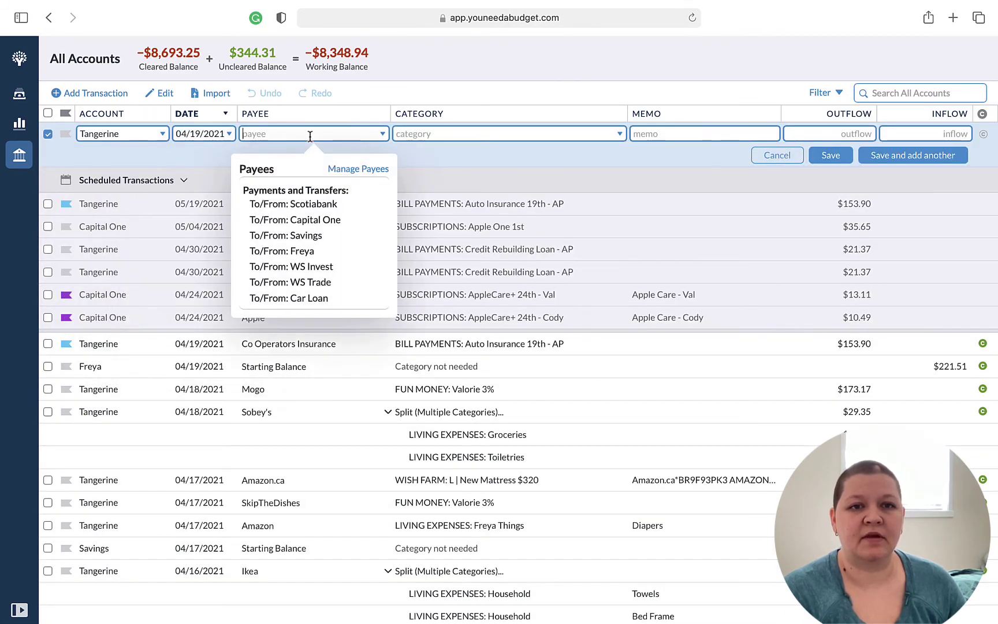
{"action": "scroll", "coordinate": [311, 242], "scroll_direction": "down", "scroll_amount": 8}
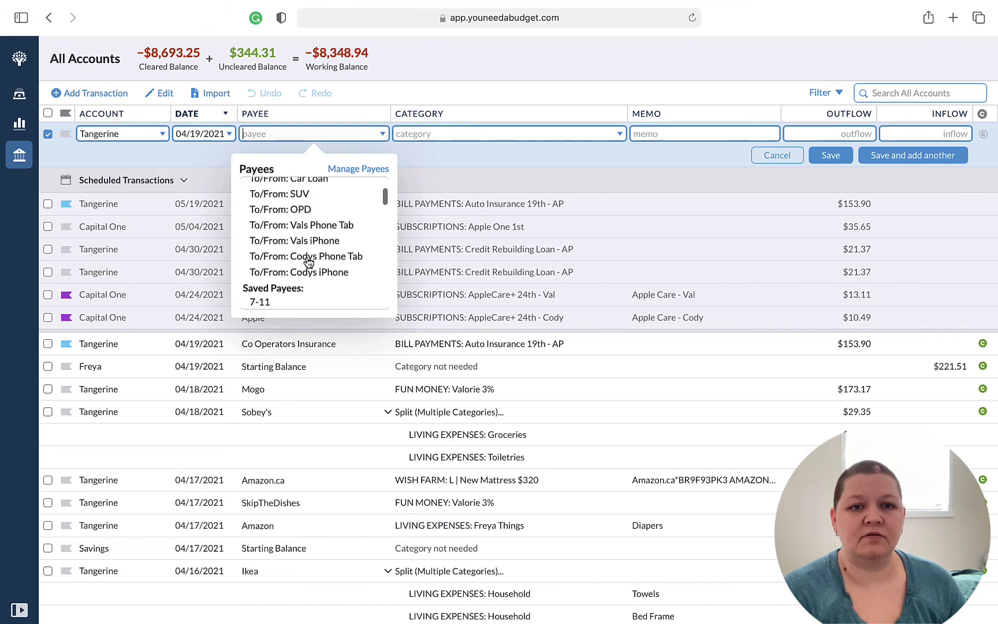
{"action": "scroll", "coordinate": [307, 262], "scroll_direction": "down", "scroll_amount": 15}
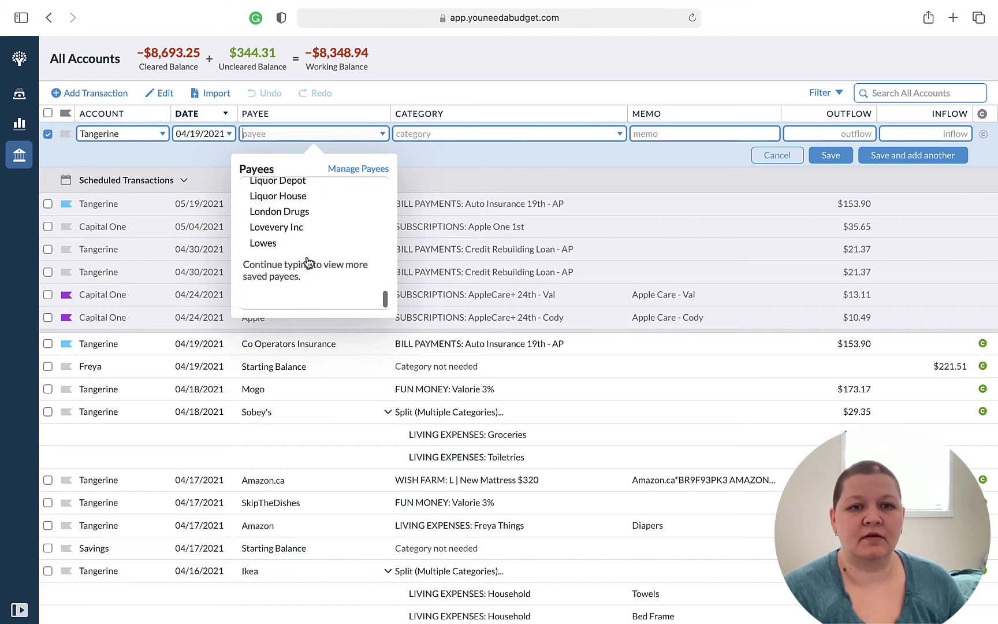
{"action": "scroll", "coordinate": [308, 263], "scroll_direction": "up", "scroll_amount": 20}
{"action": "scroll", "coordinate": [308, 263], "scroll_direction": "down", "scroll_amount": 3}
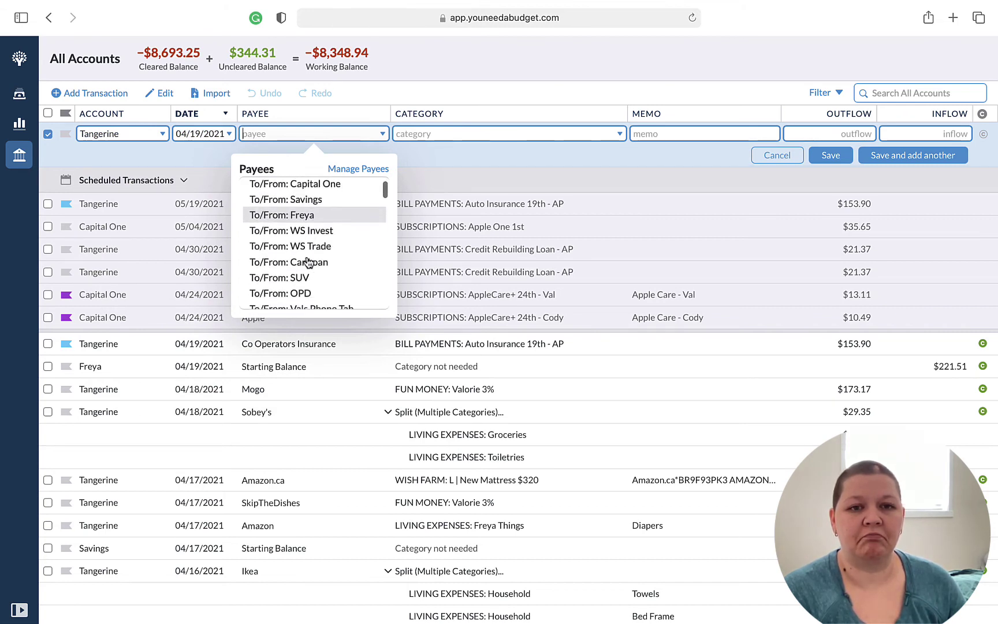
{"action": "scroll", "coordinate": [308, 263], "scroll_direction": "down", "scroll_amount": 2}
{"action": "scroll", "coordinate": [309, 266], "scroll_direction": "up", "scroll_amount": 5}
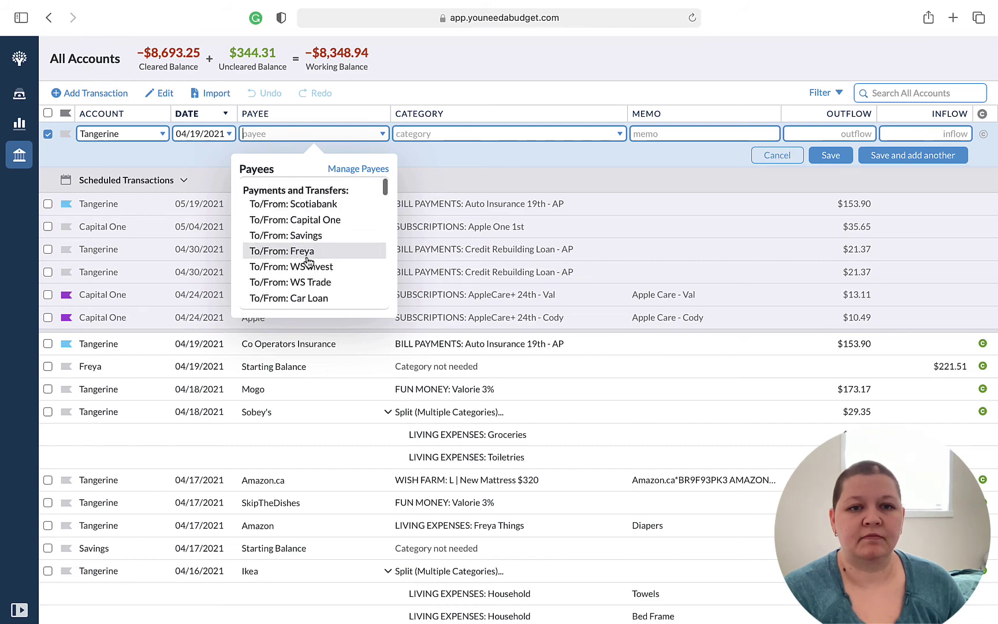
{"action": "left_click", "coordinate": [310, 269]}
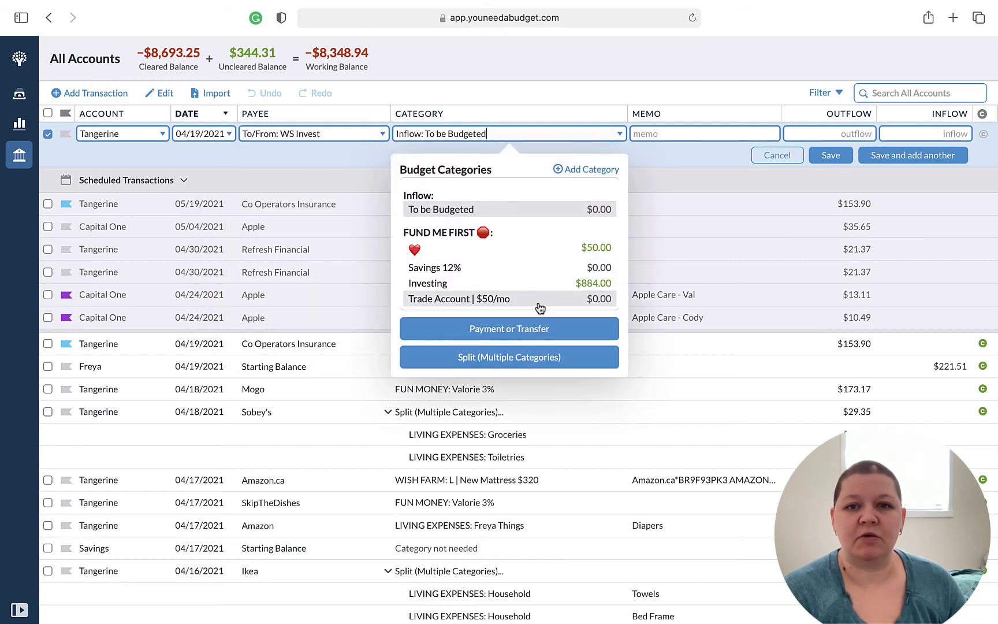
Categorize it as Investing with an 884 outflow, mark it cleared, and save.
{"action": "scroll", "coordinate": [543, 262], "scroll_direction": "down", "scroll_amount": 2}
{"action": "left_click", "coordinate": [523, 245]}
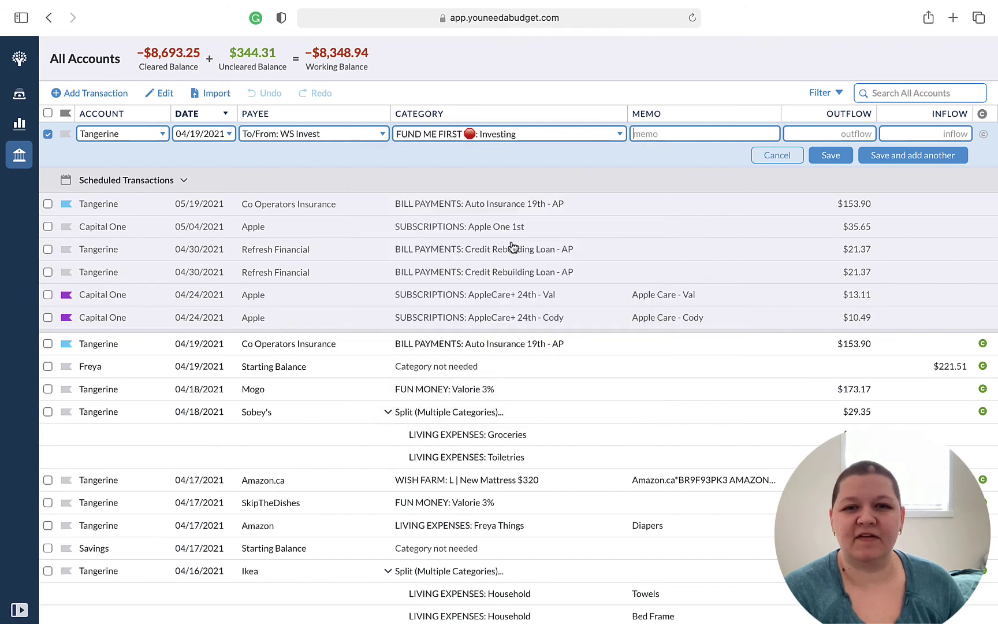
{"action": "left_click", "coordinate": [847, 132]}
{"action": "type", "text": "884"}
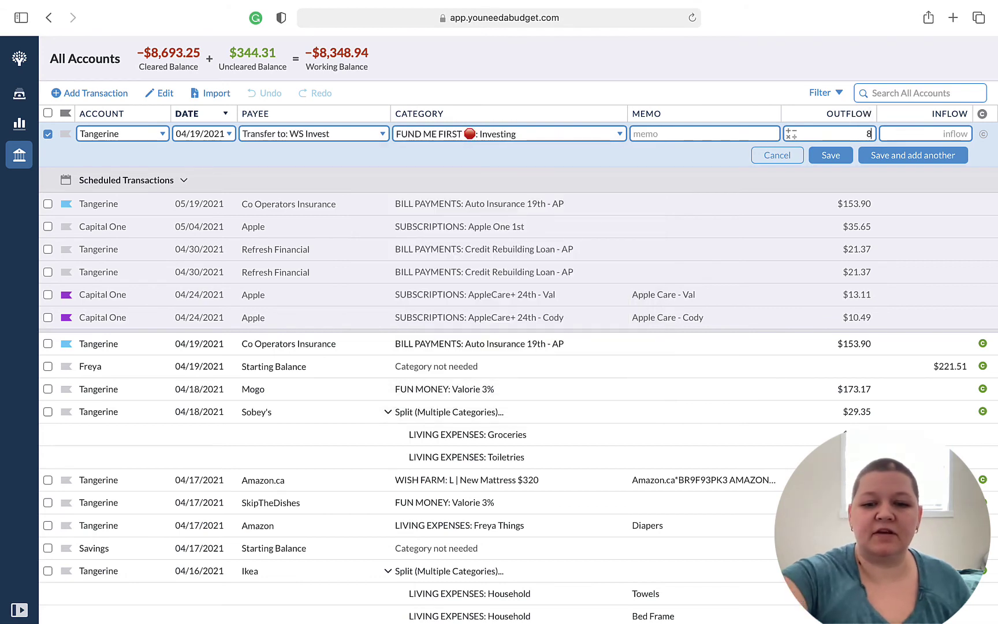
{"action": "left_click", "coordinate": [983, 134]}
{"action": "left_click", "coordinate": [830, 155]}
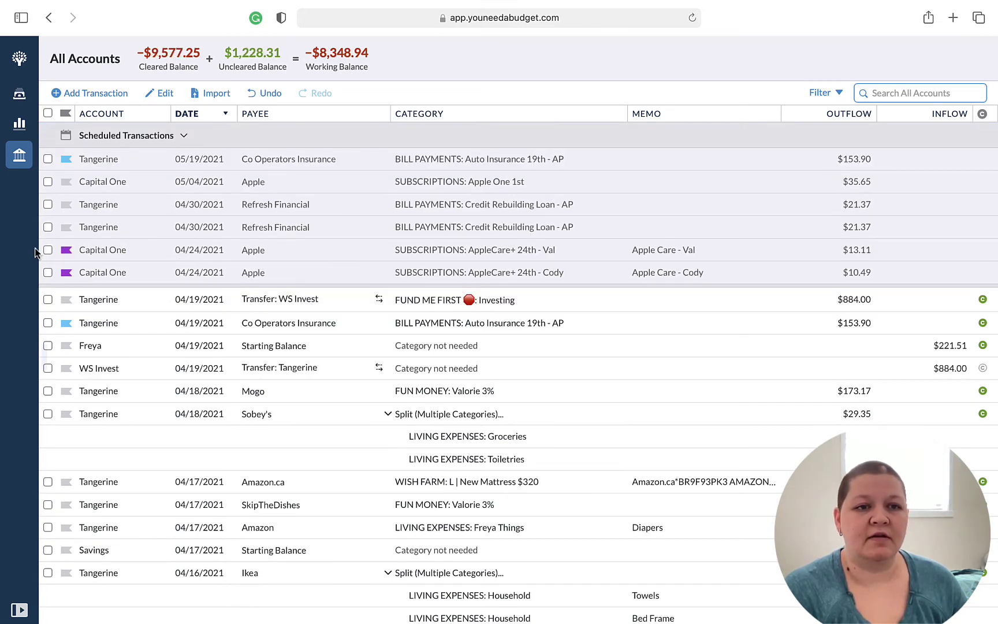
Expand the budget and tracking account lists, review Tangerine's transactions, then return to the April 2021 budget.
{"action": "left_click", "coordinate": [44, 358]}
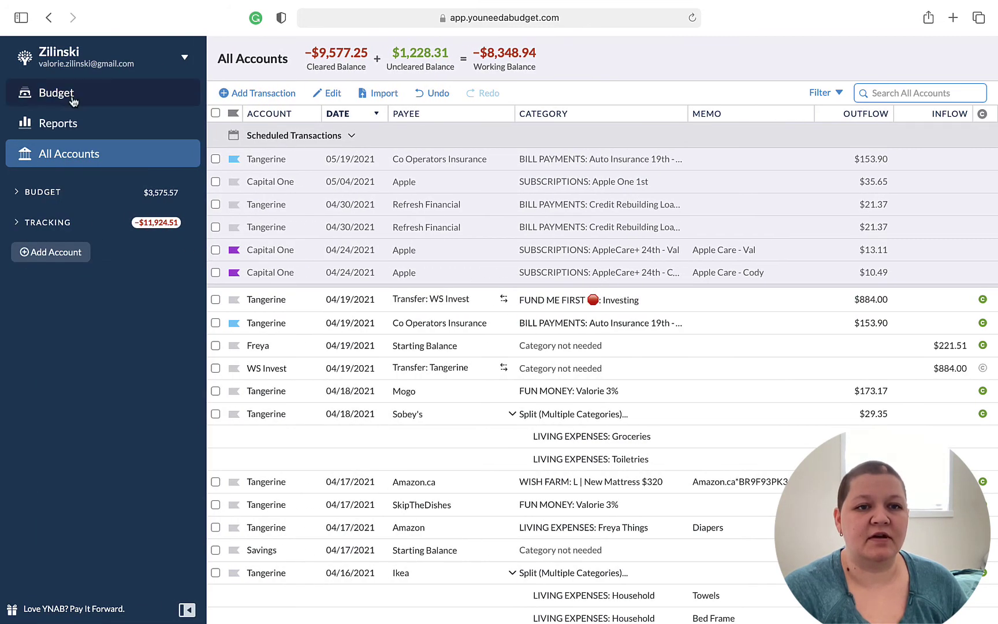
{"action": "left_click", "coordinate": [56, 92]}
{"action": "left_click", "coordinate": [24, 193]}
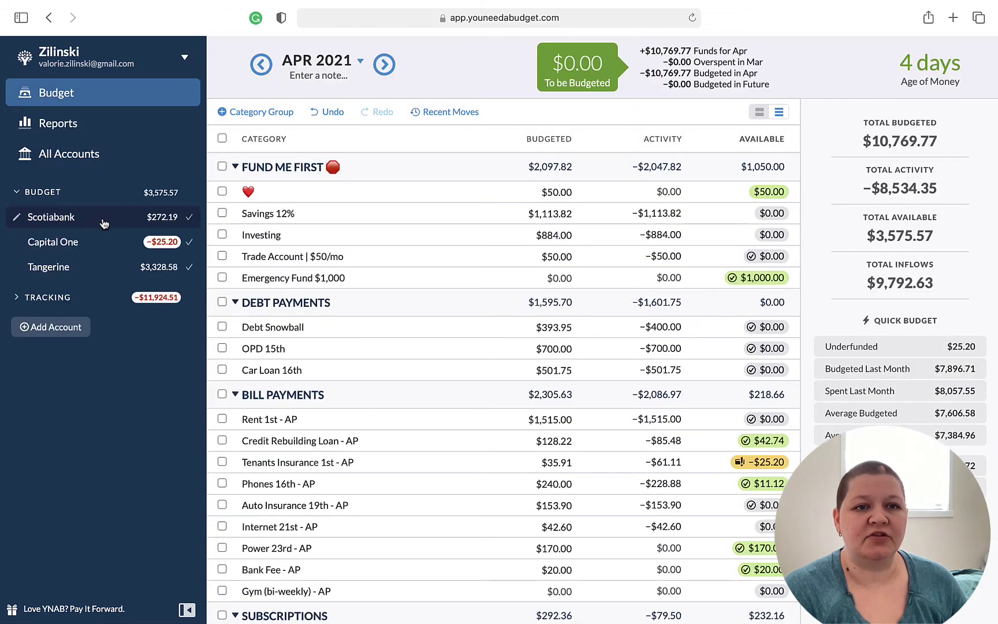
{"action": "left_click", "coordinate": [17, 297]}
{"action": "scroll", "coordinate": [70, 392], "scroll_direction": "down", "scroll_amount": 1}
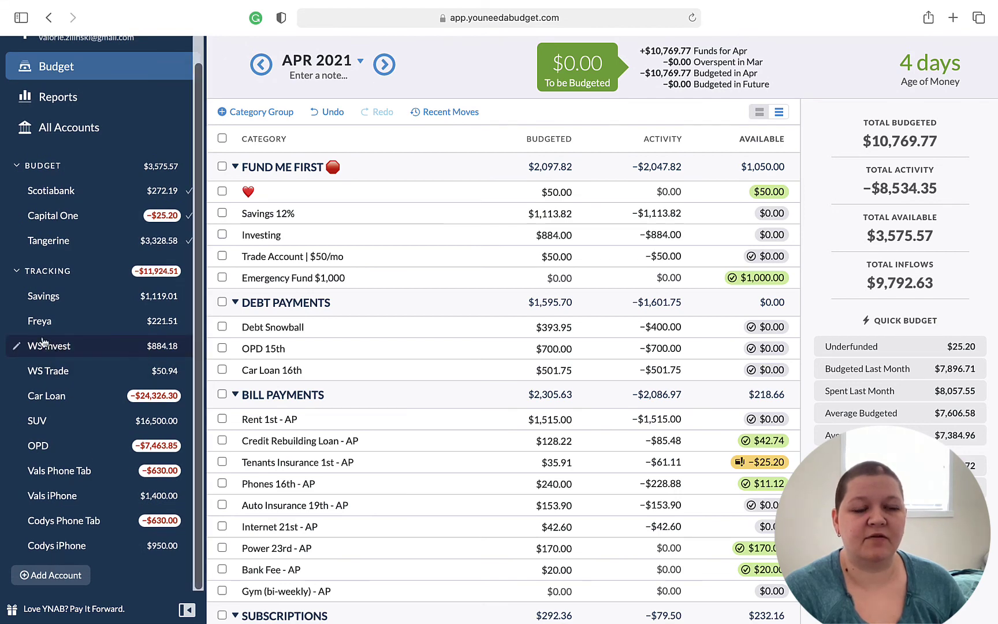
{"action": "left_click", "coordinate": [55, 241]}
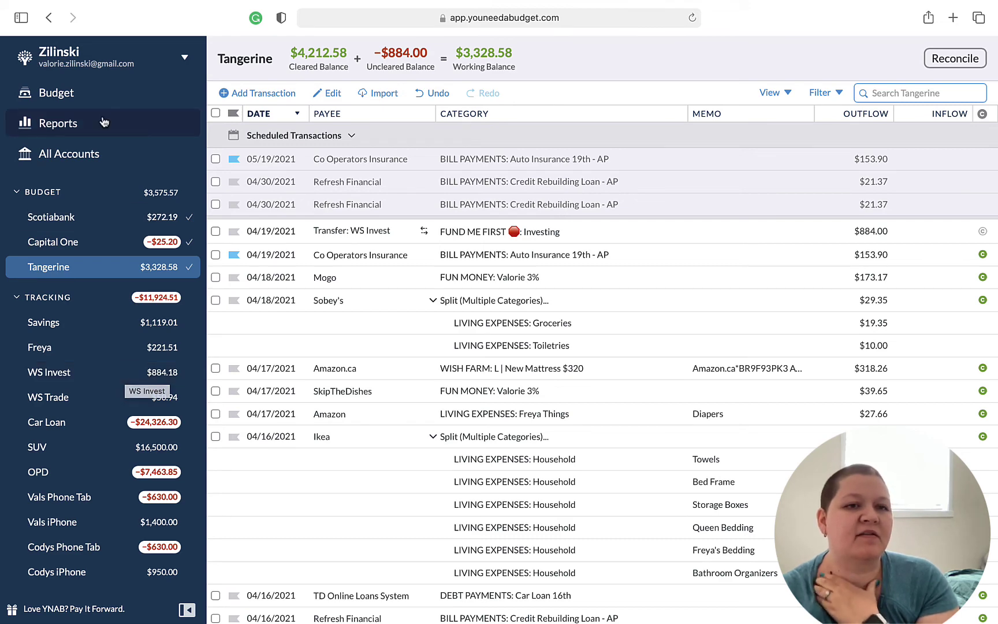
{"action": "left_click", "coordinate": [87, 98]}
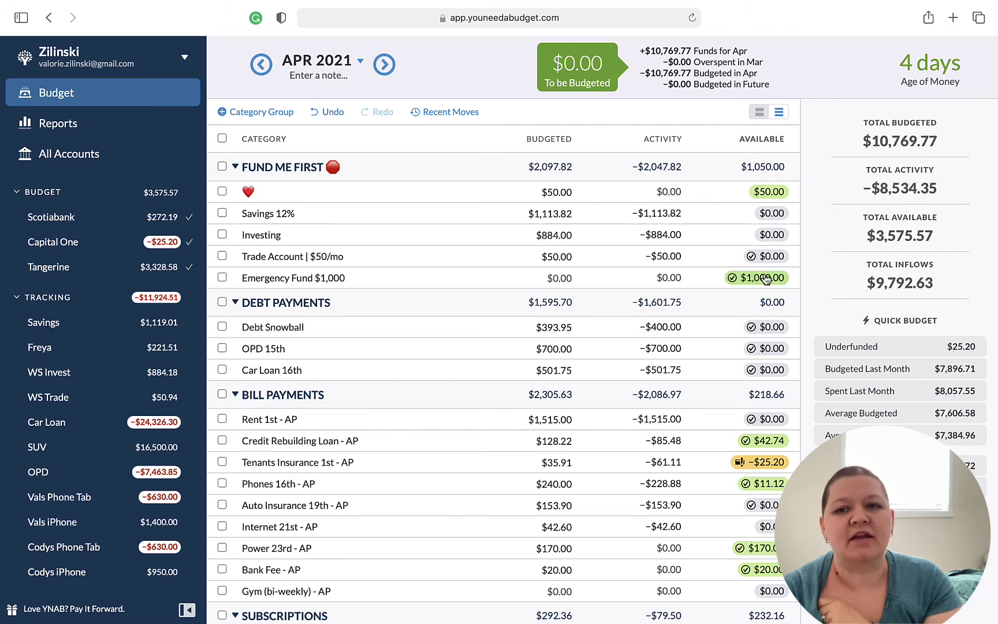
{"action": "mouse_move", "coordinate": [757, 280]}
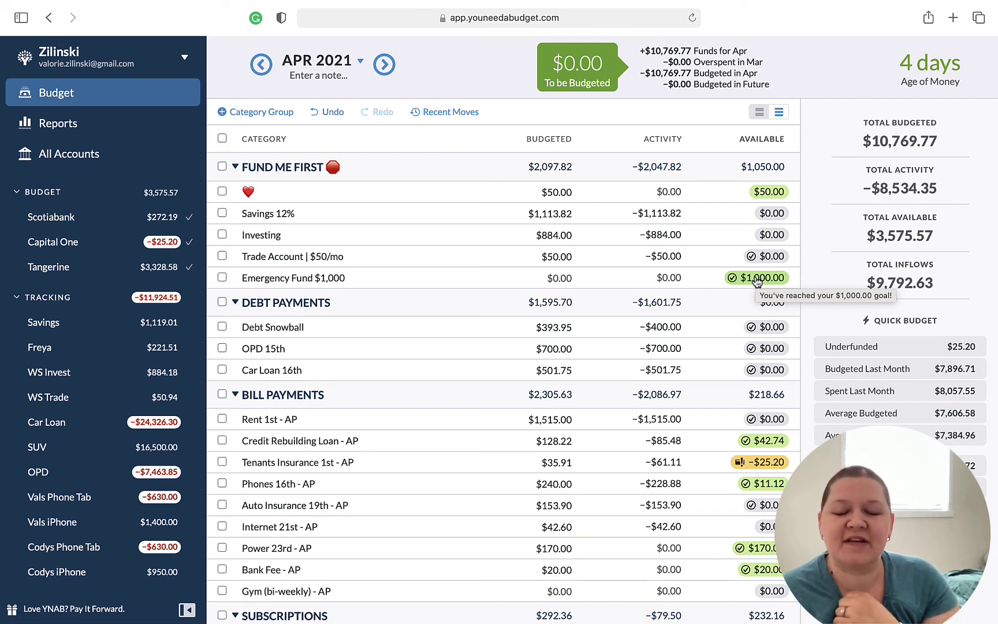
{"action": "left_click", "coordinate": [383, 65]}
{"action": "left_click", "coordinate": [272, 64]}
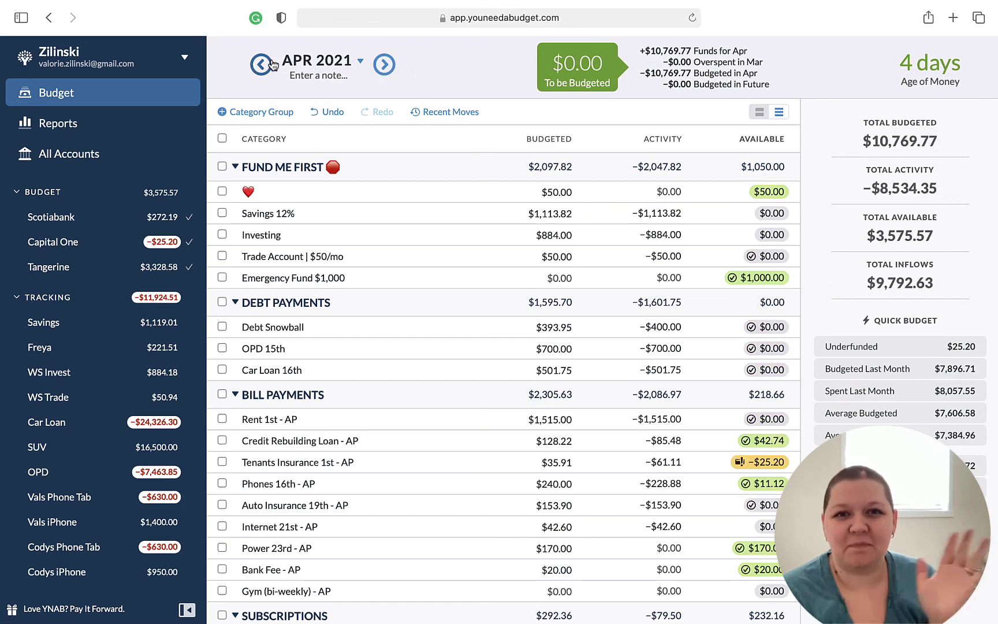